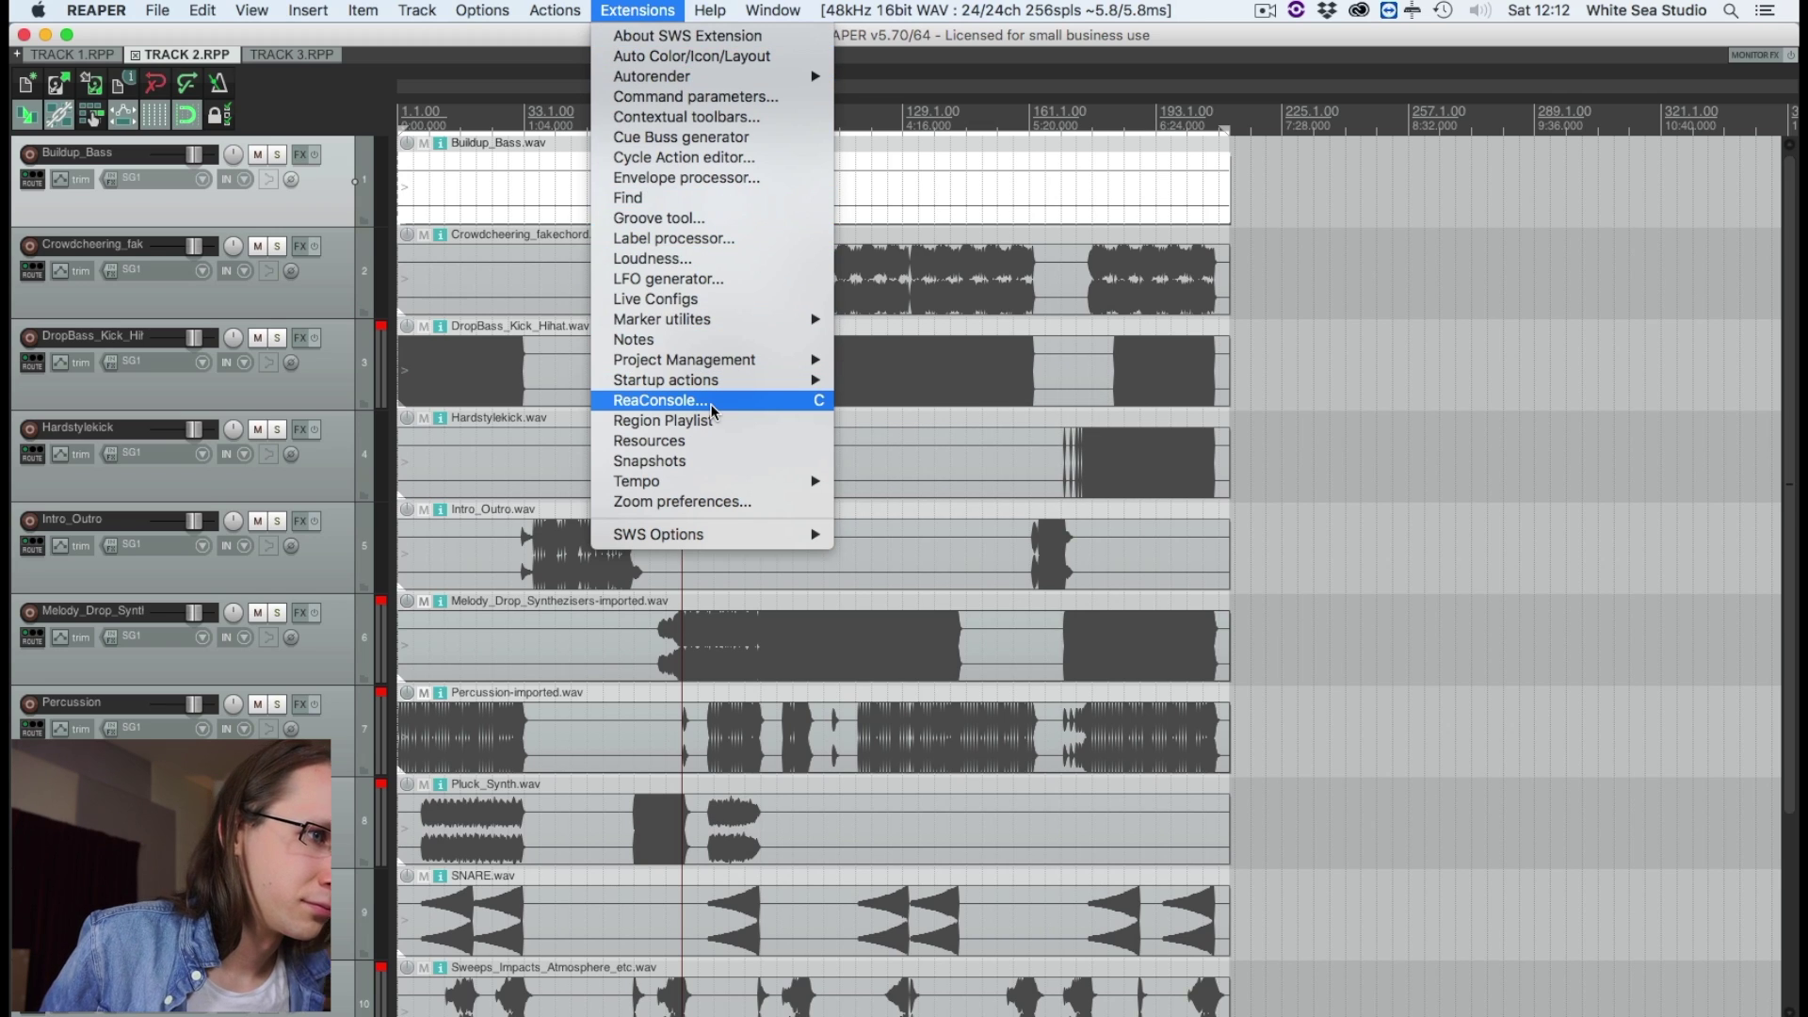
- Open the Snapshots window and set its filter to Full Track Mix
click(740, 463)
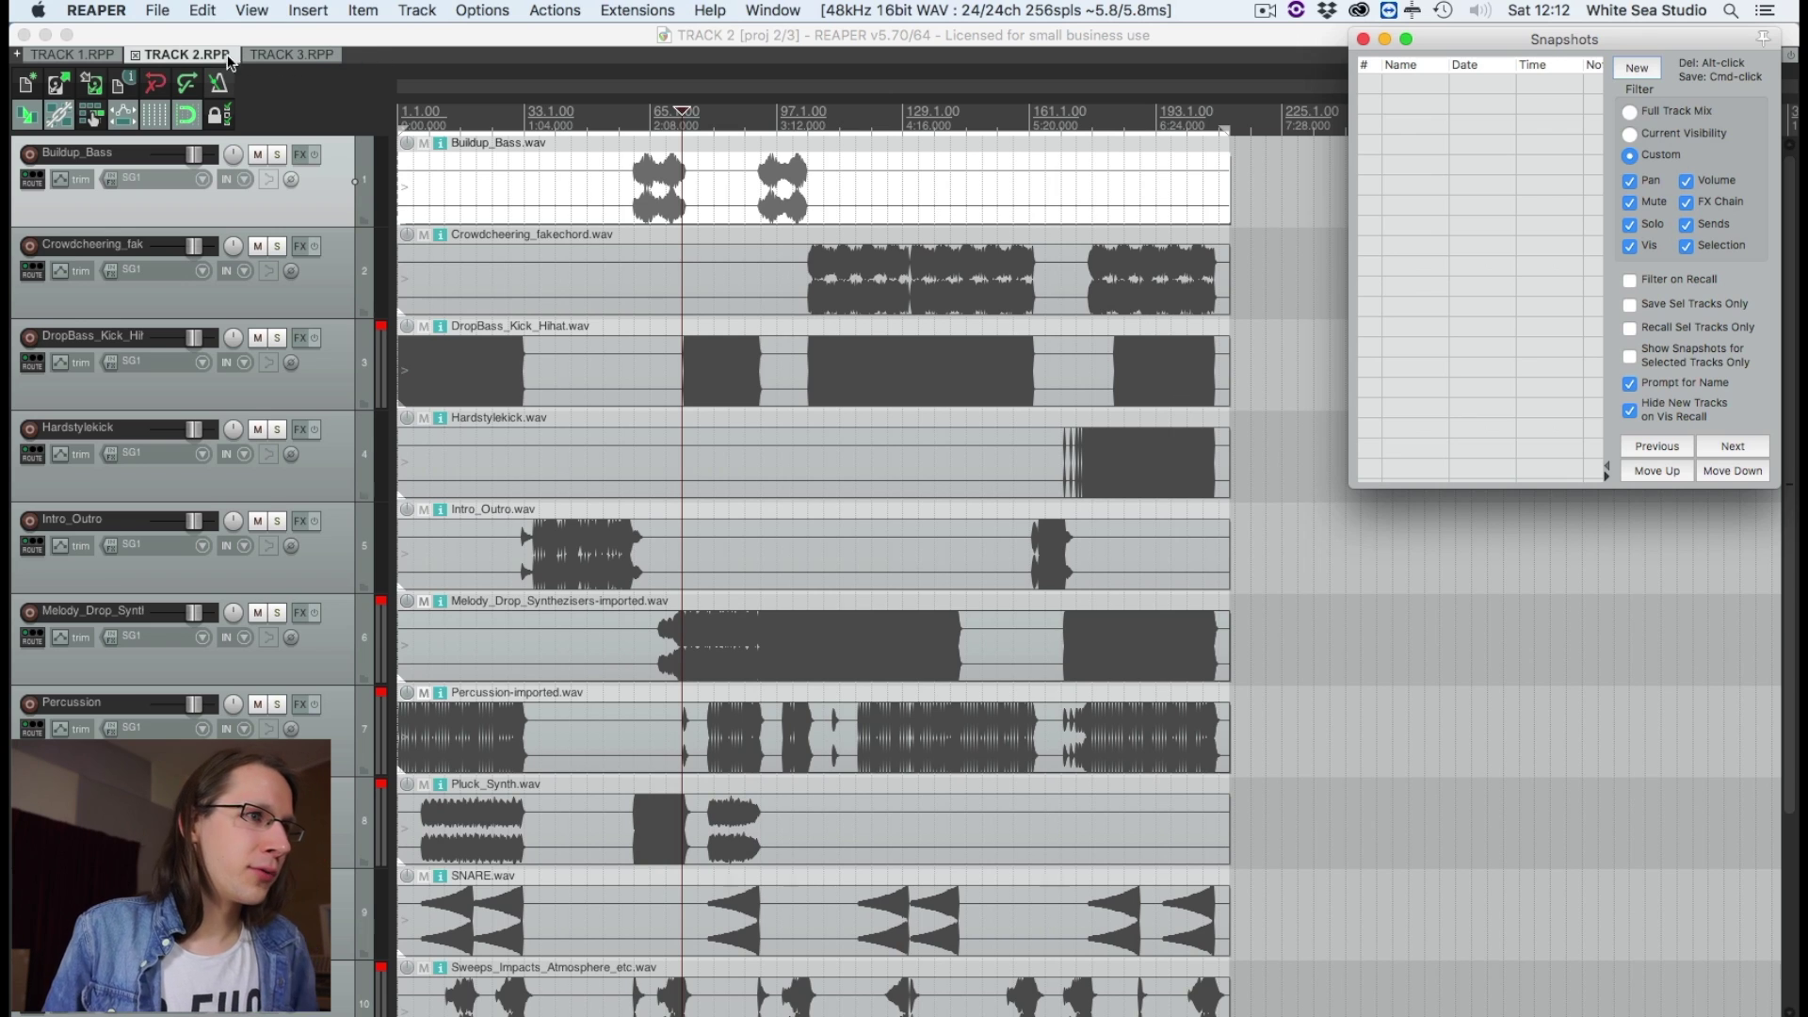
scroll(704, 509, down, 3)
scroll(719, 565, up, 3)
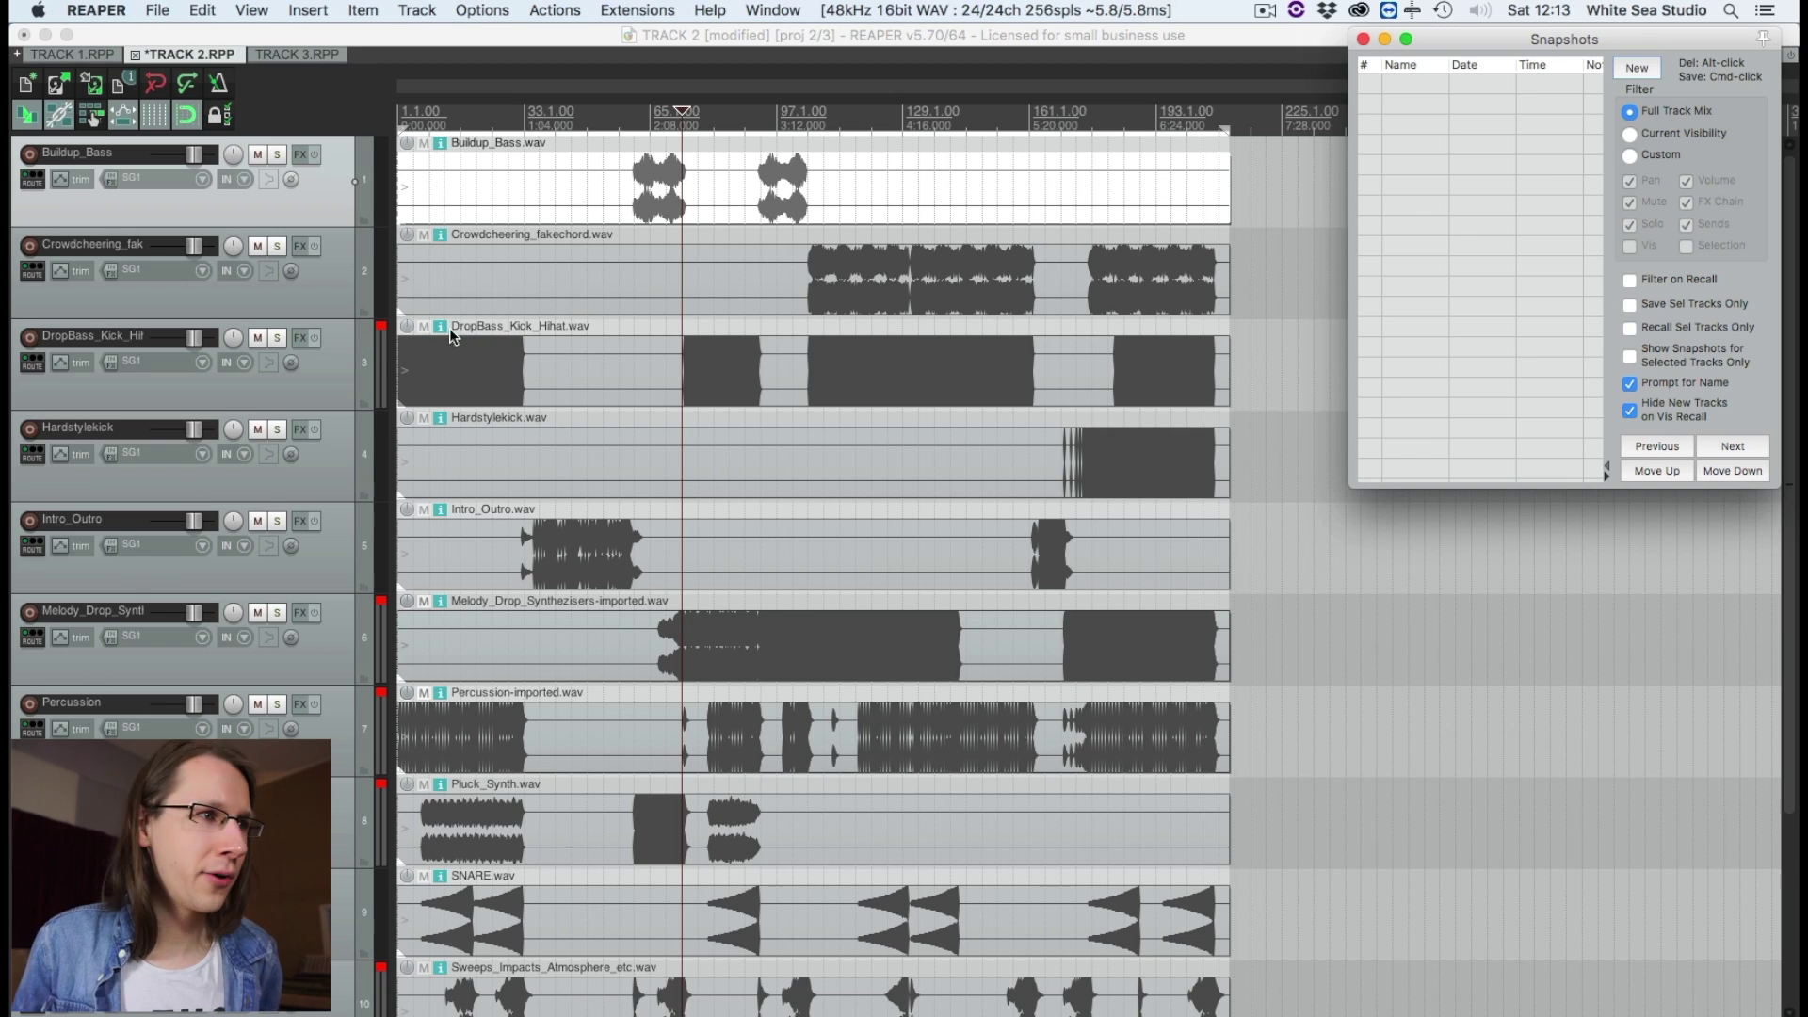
- Lower Buildup_Bass, raise Crowdcheering and lower DropBass_Kick_Hihat with their volume faders
drag(189, 157, 162, 176)
drag(193, 245, 207, 245)
drag(190, 337, 176, 338)
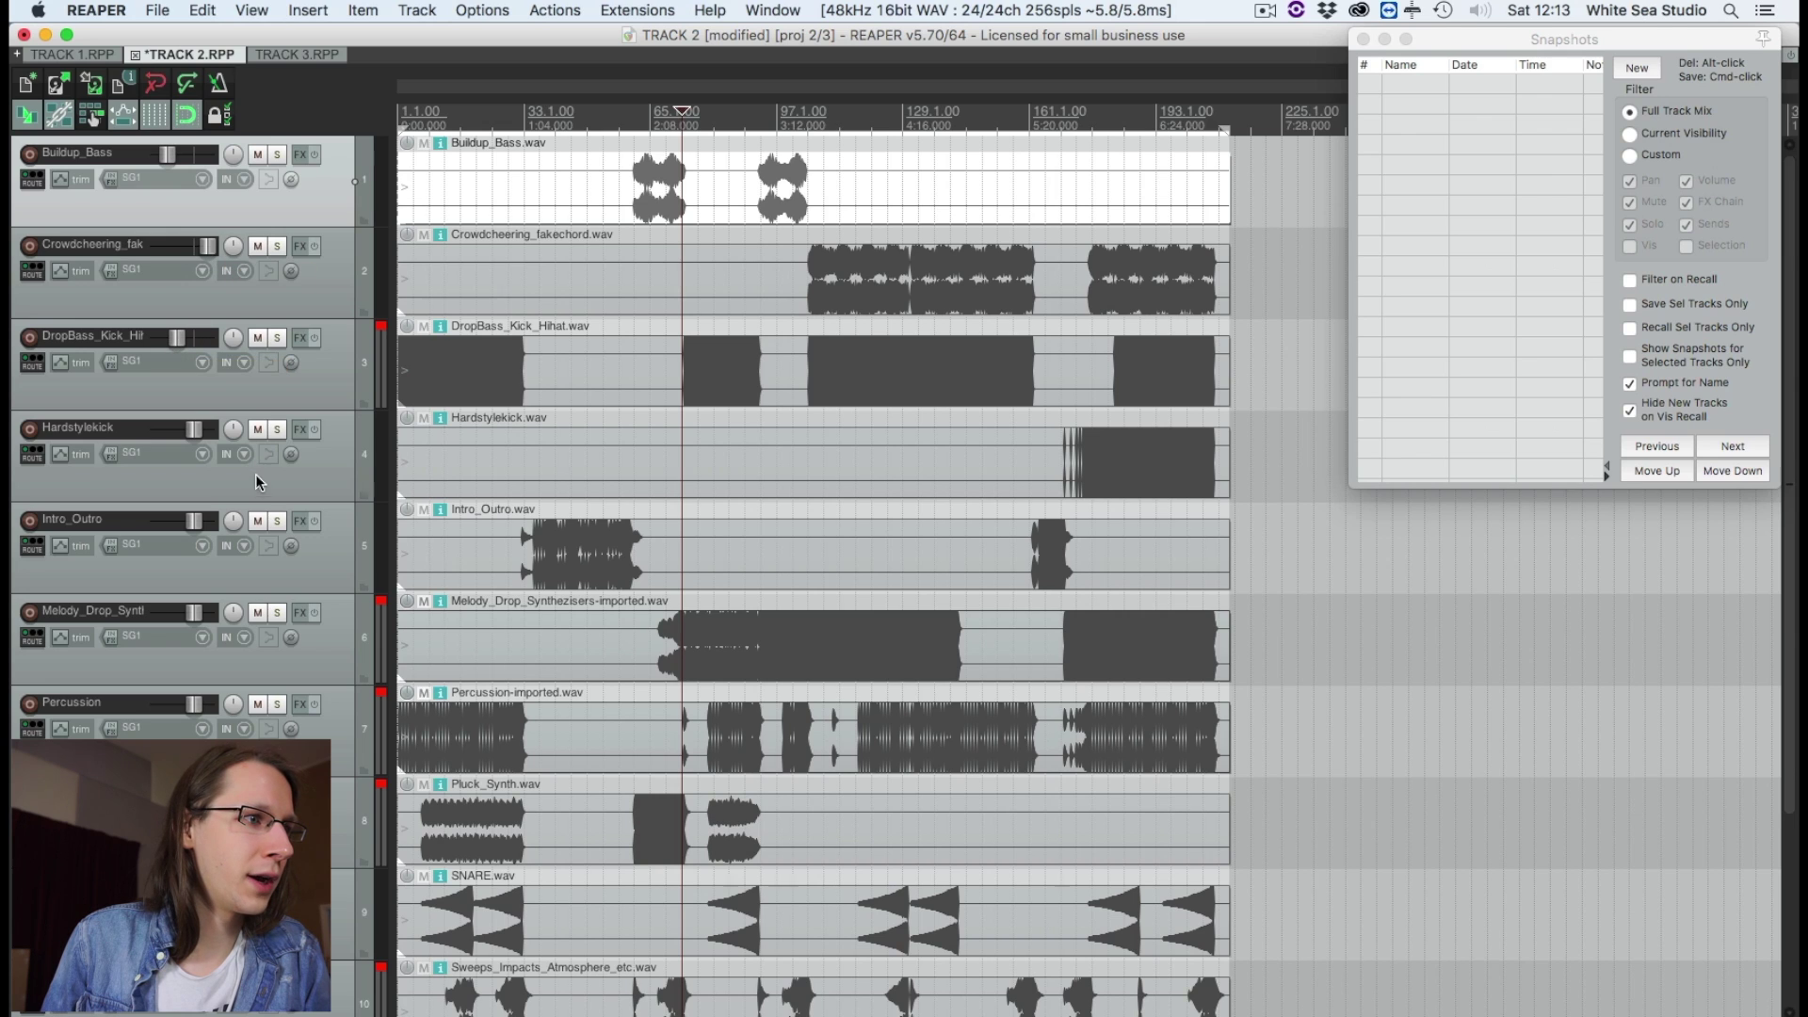
- Add FabFilter Pro-Q 2 to Intro_Outro with EQ bands including a deep cut near 100 Hz
click(300, 521)
scroll(1025, 470, up, 5)
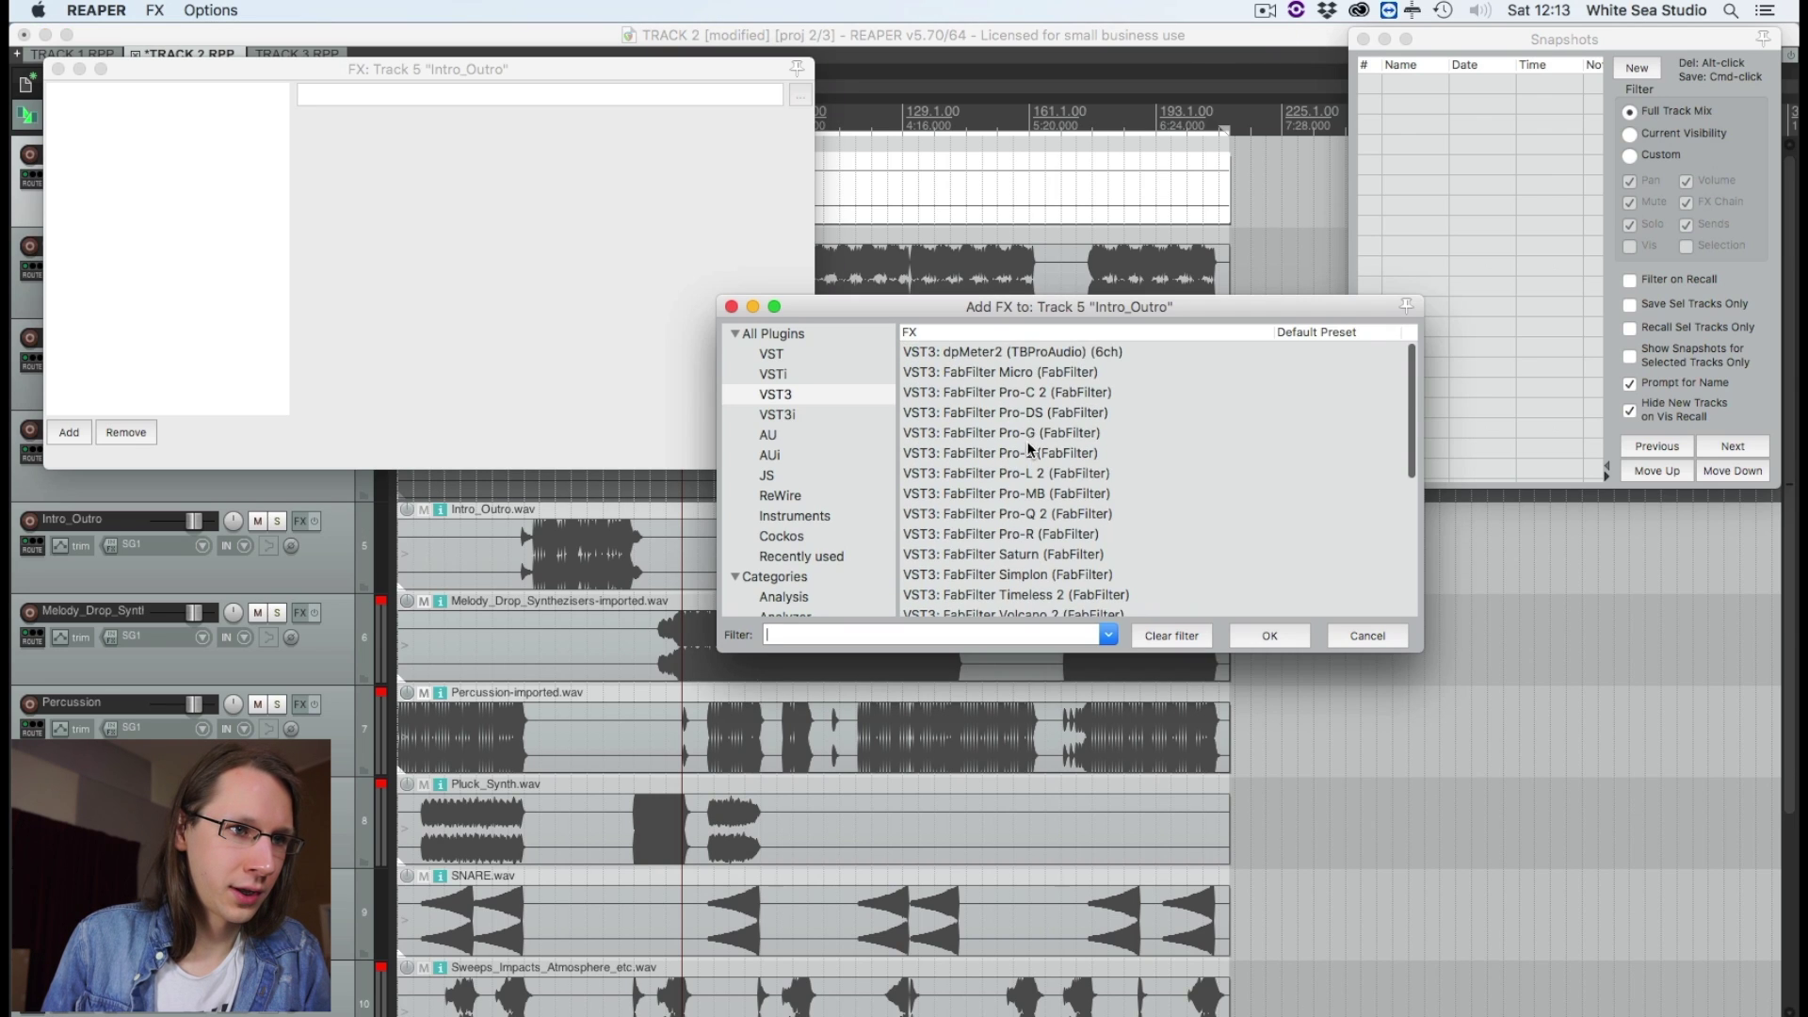
double_click(1027, 441)
drag(781, 345, 845, 258)
drag(563, 425, 565, 489)
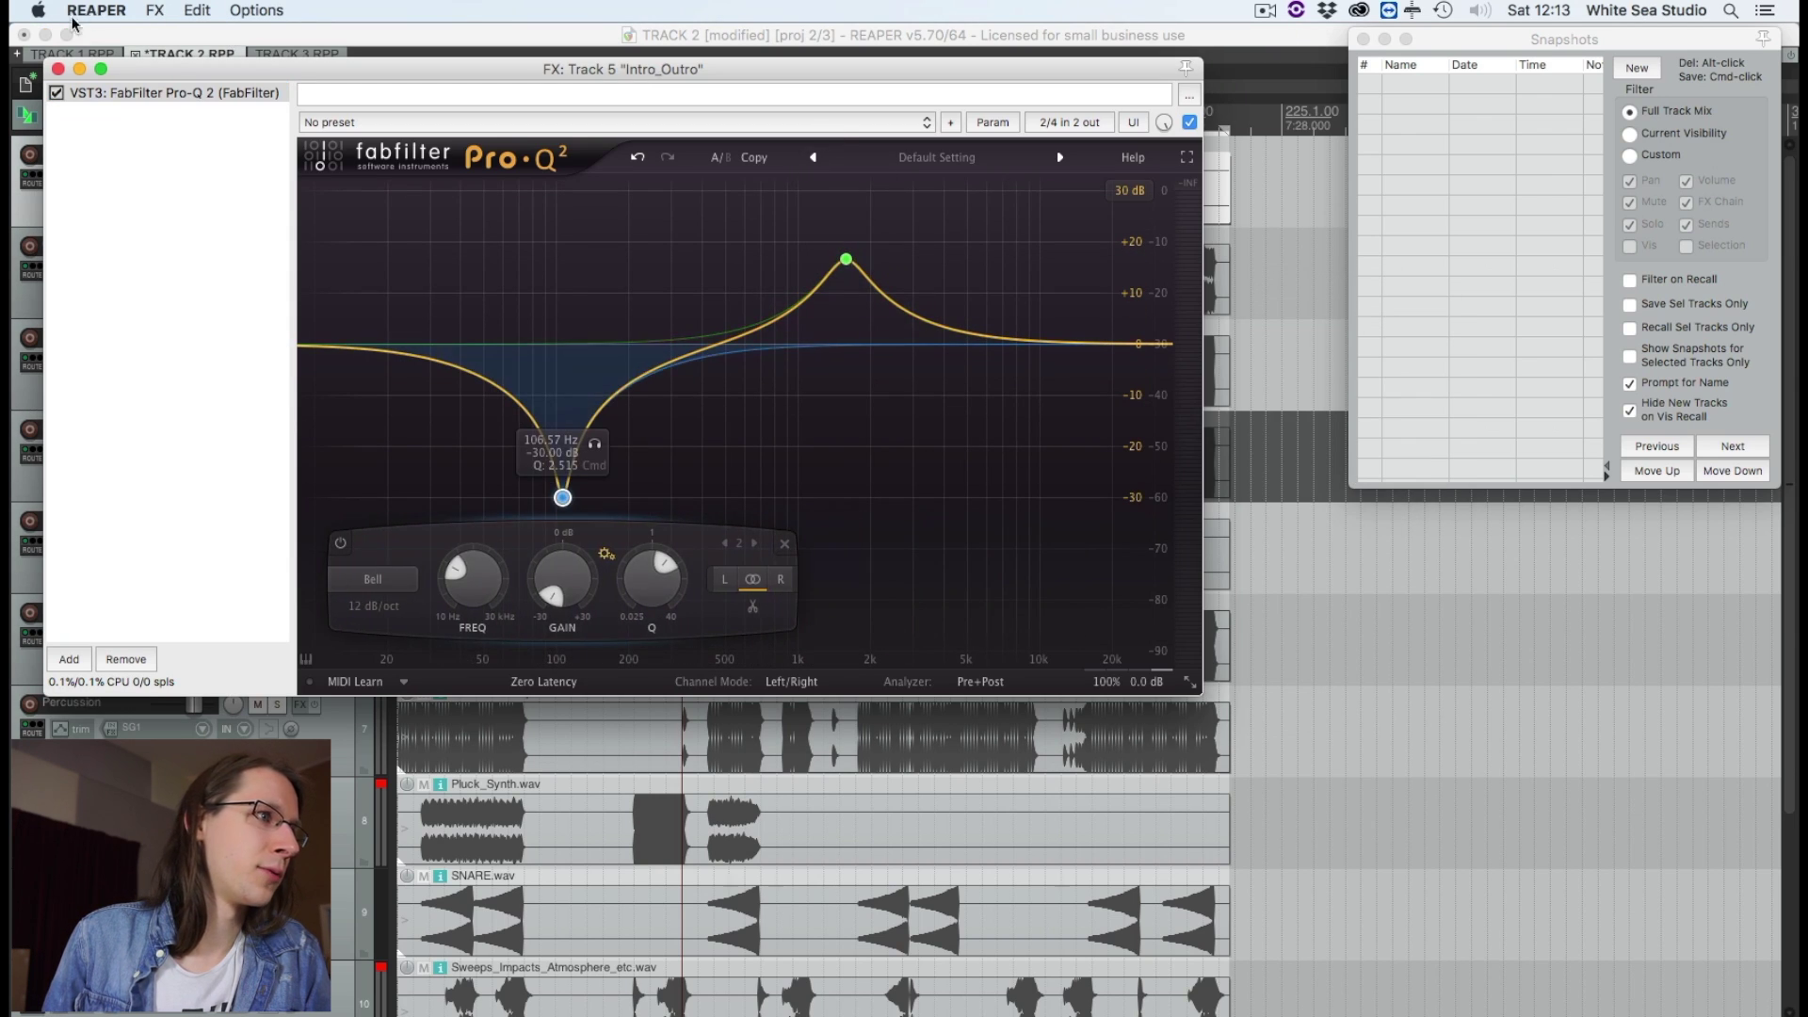
click(58, 68)
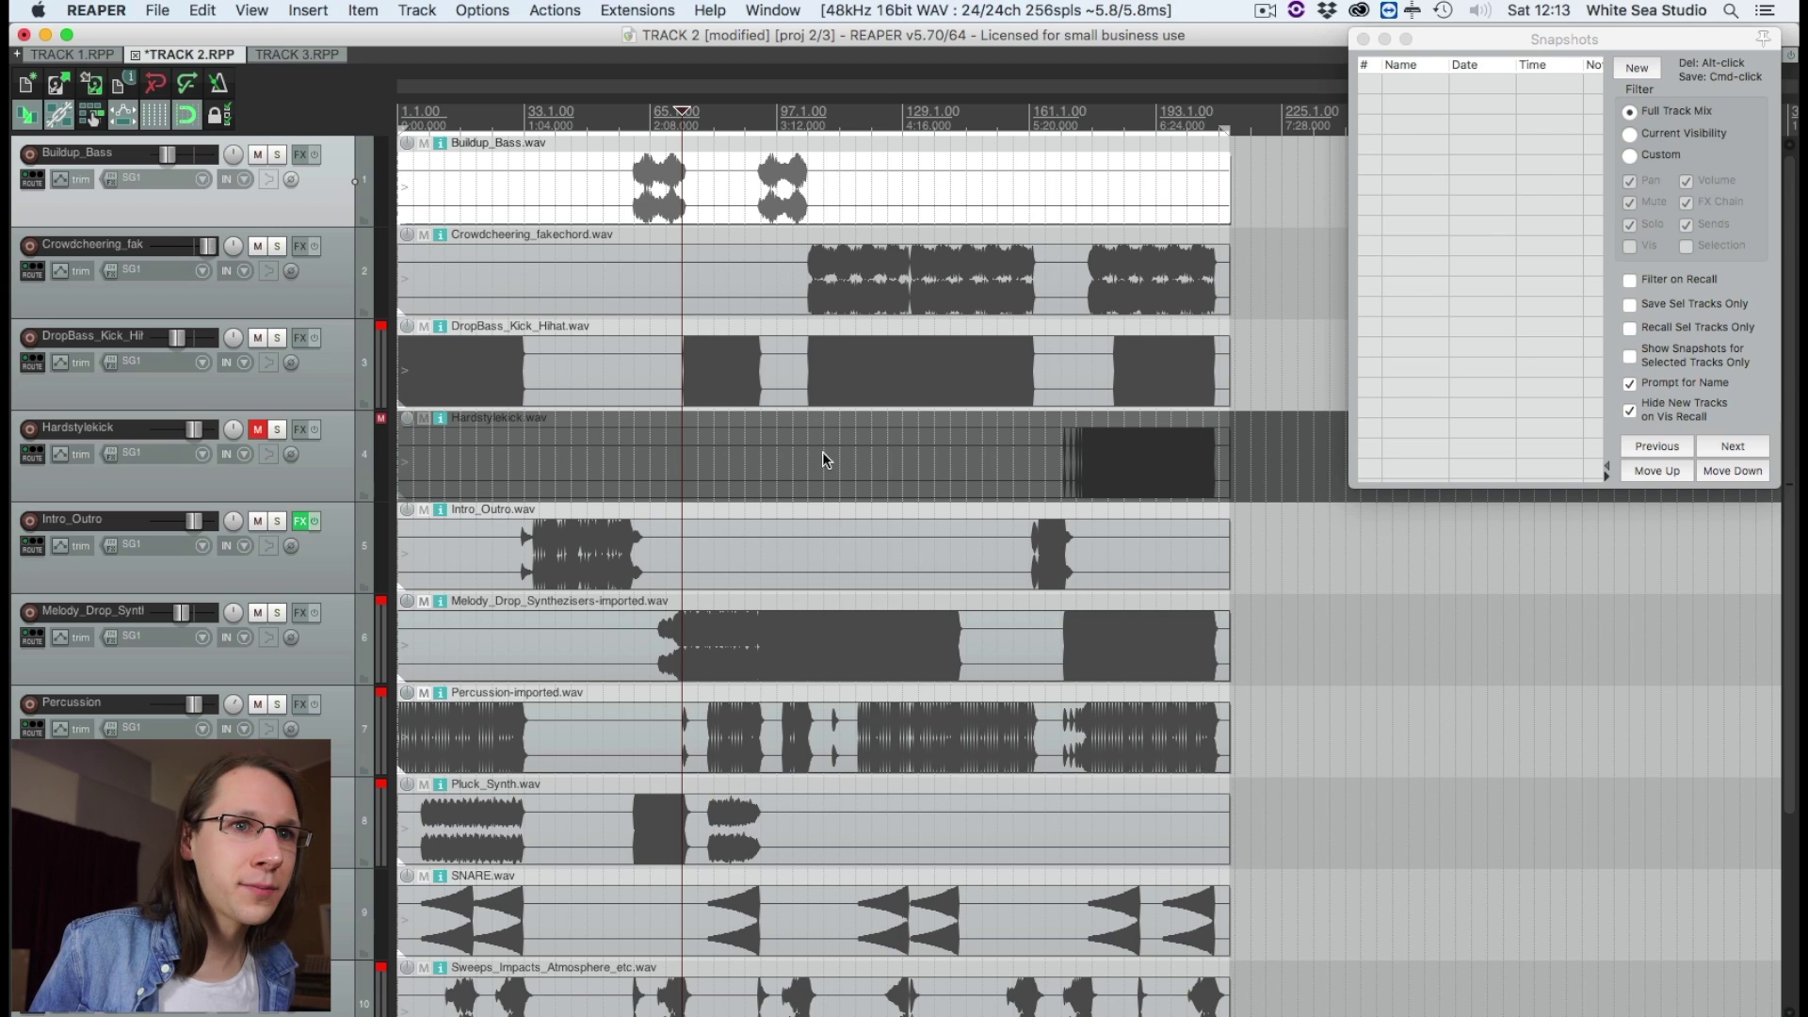
- Save a new snapshot named 'BASIC MIX' in the TRACK 2 project
click(1636, 69)
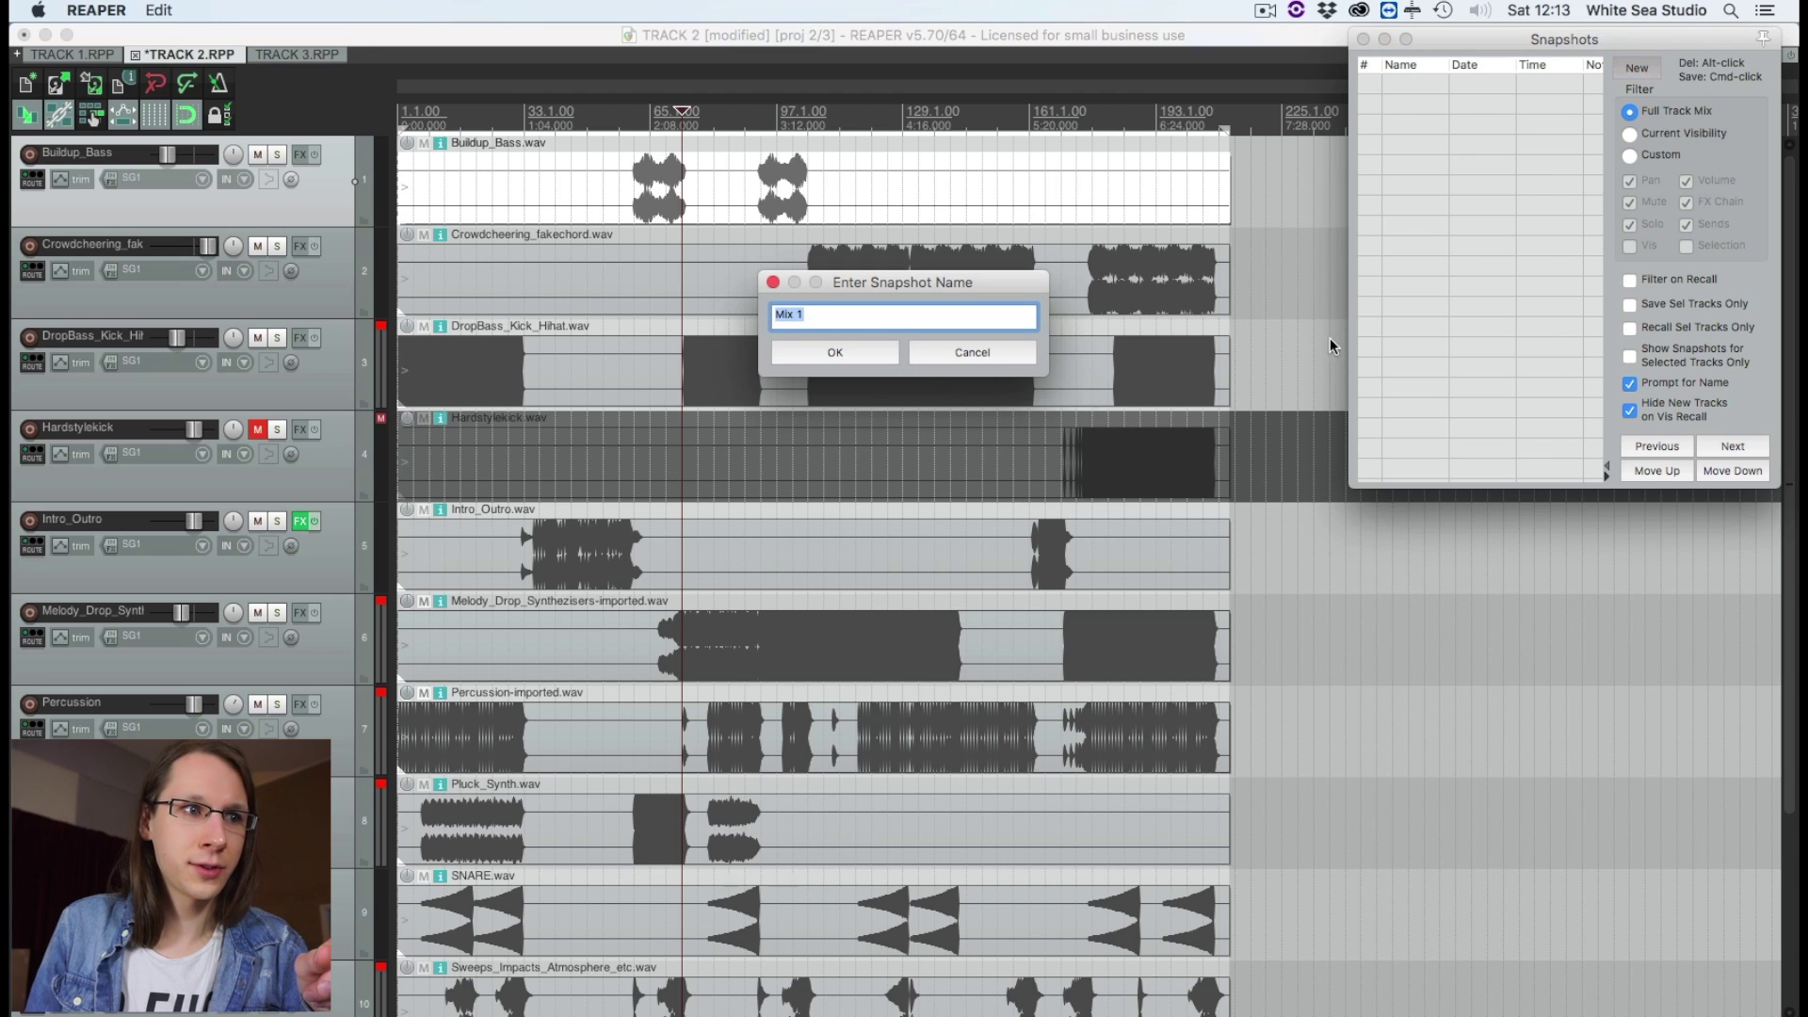
text(BA)
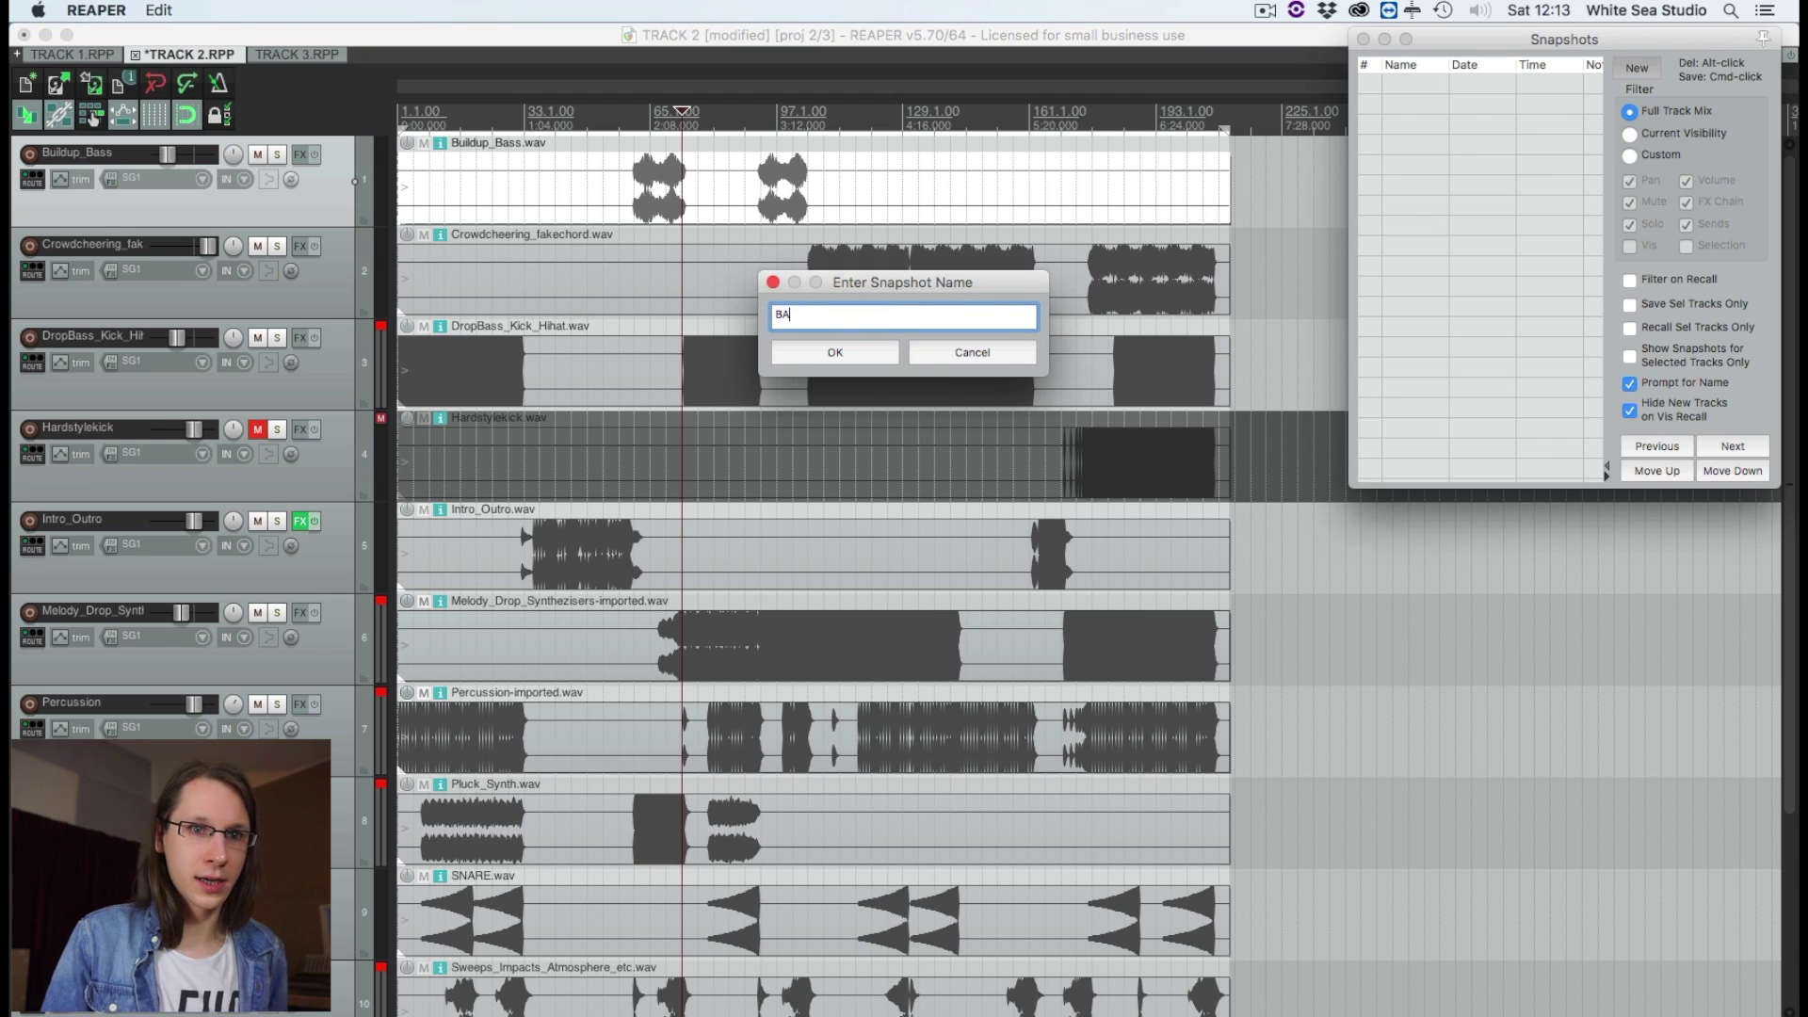
text(SIC MIX)
key(Return)
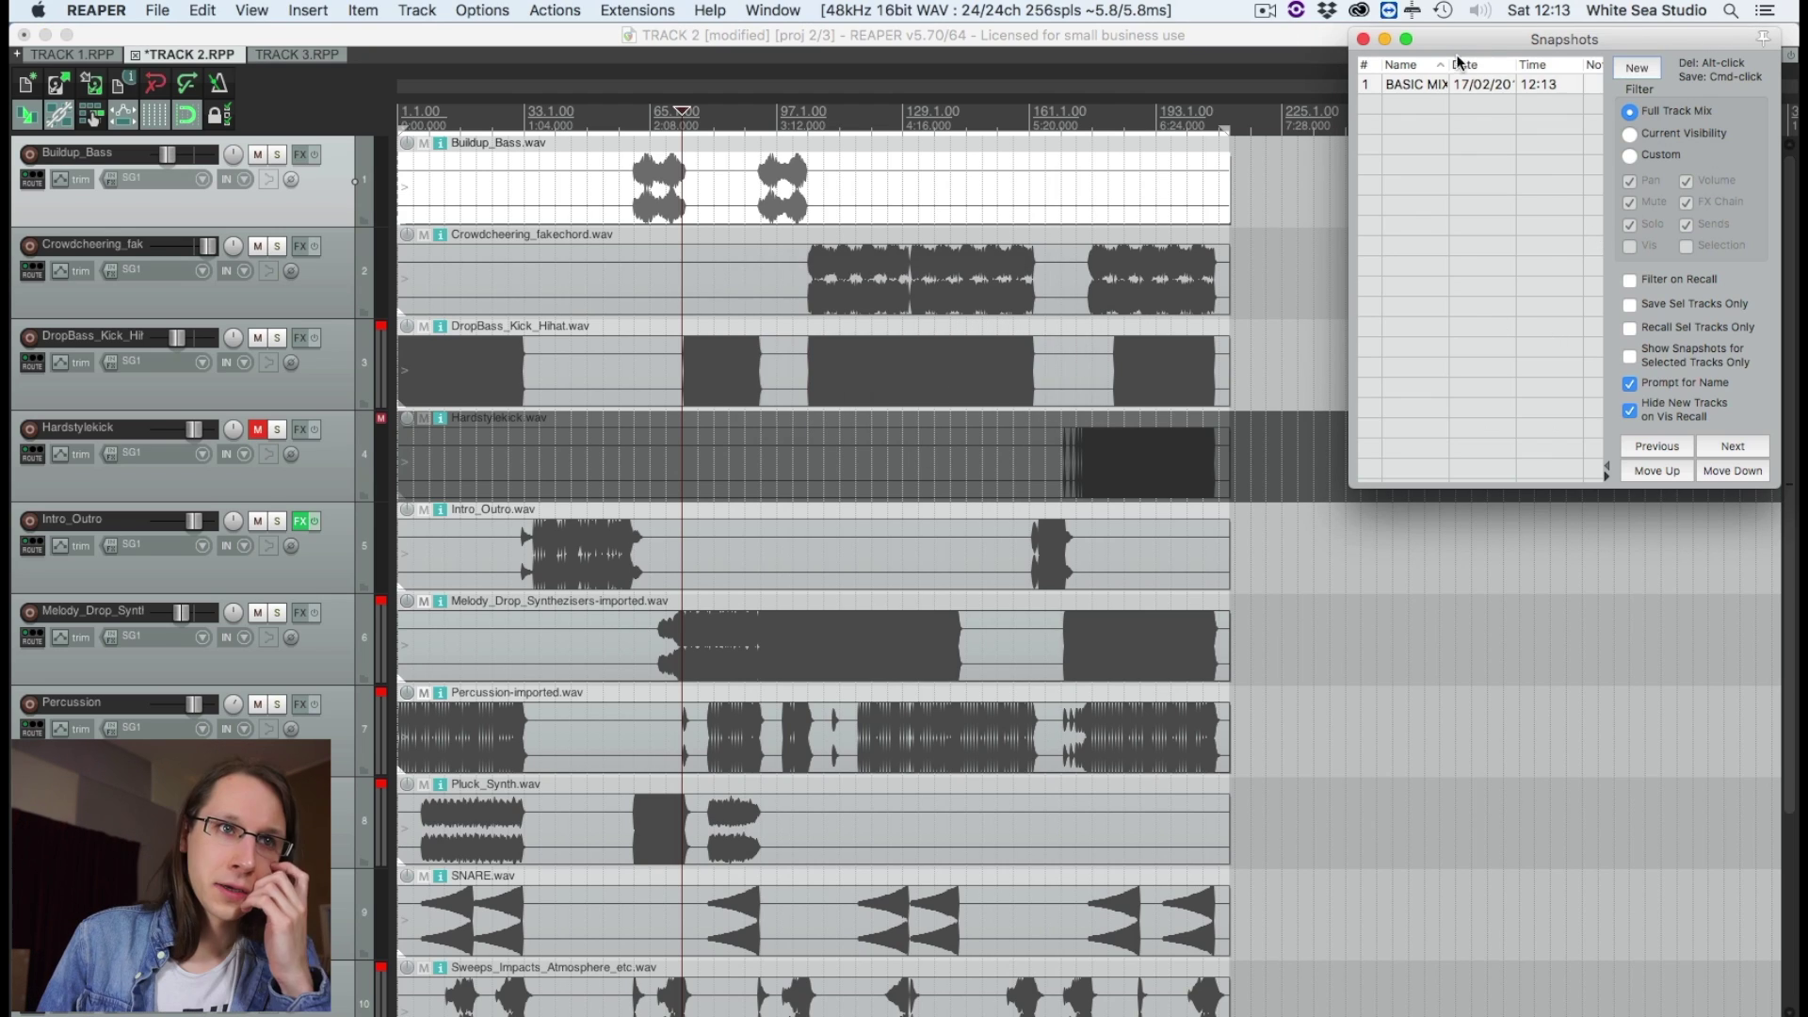
click(1422, 92)
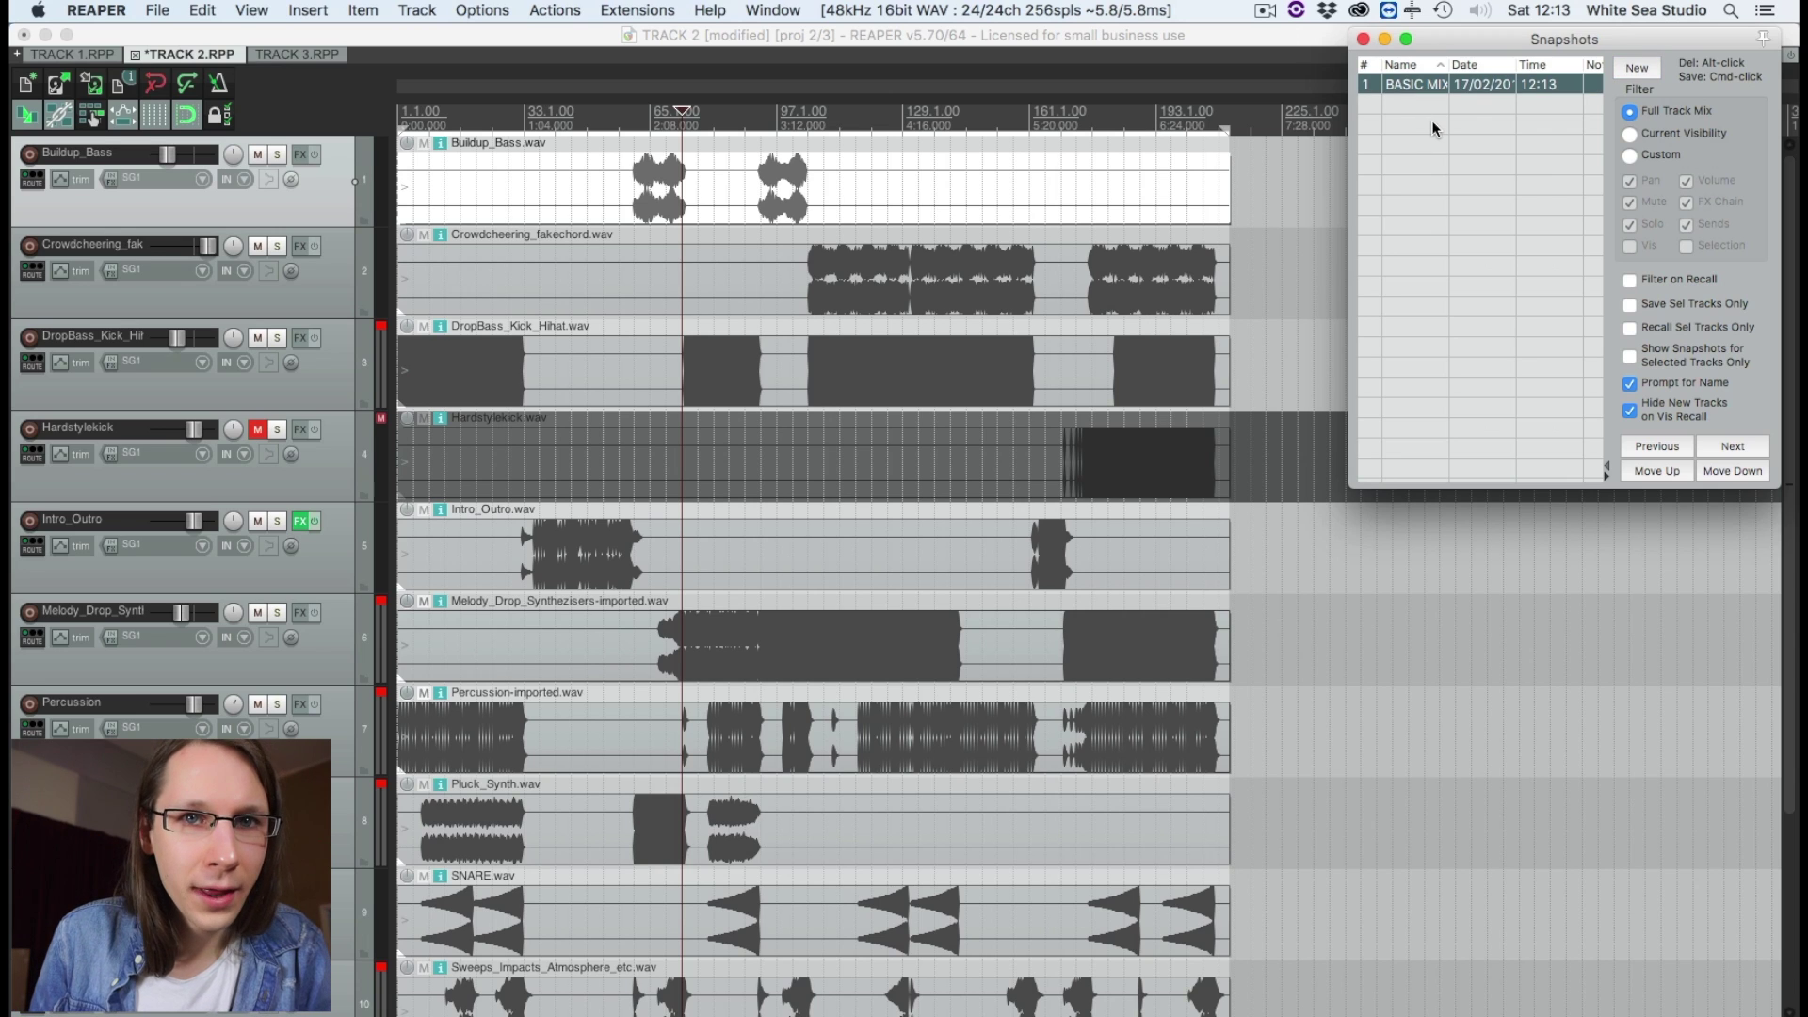
right_click(1407, 90)
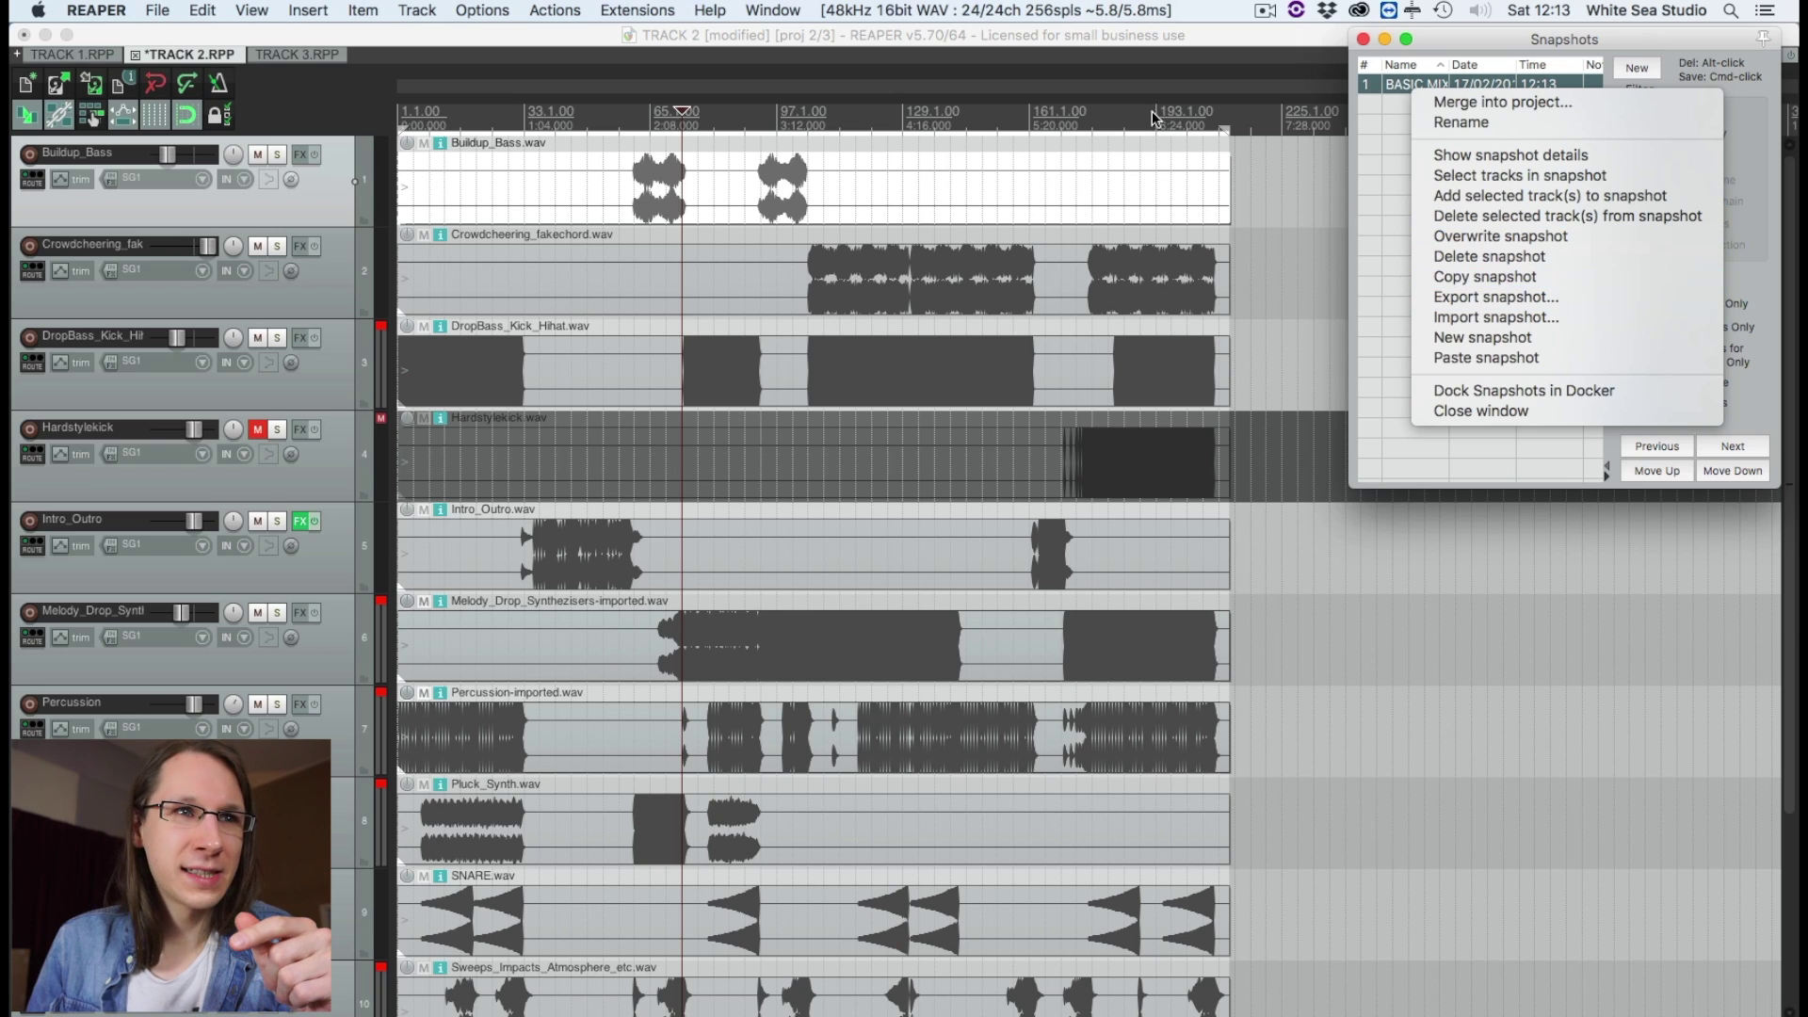
click(1436, 52)
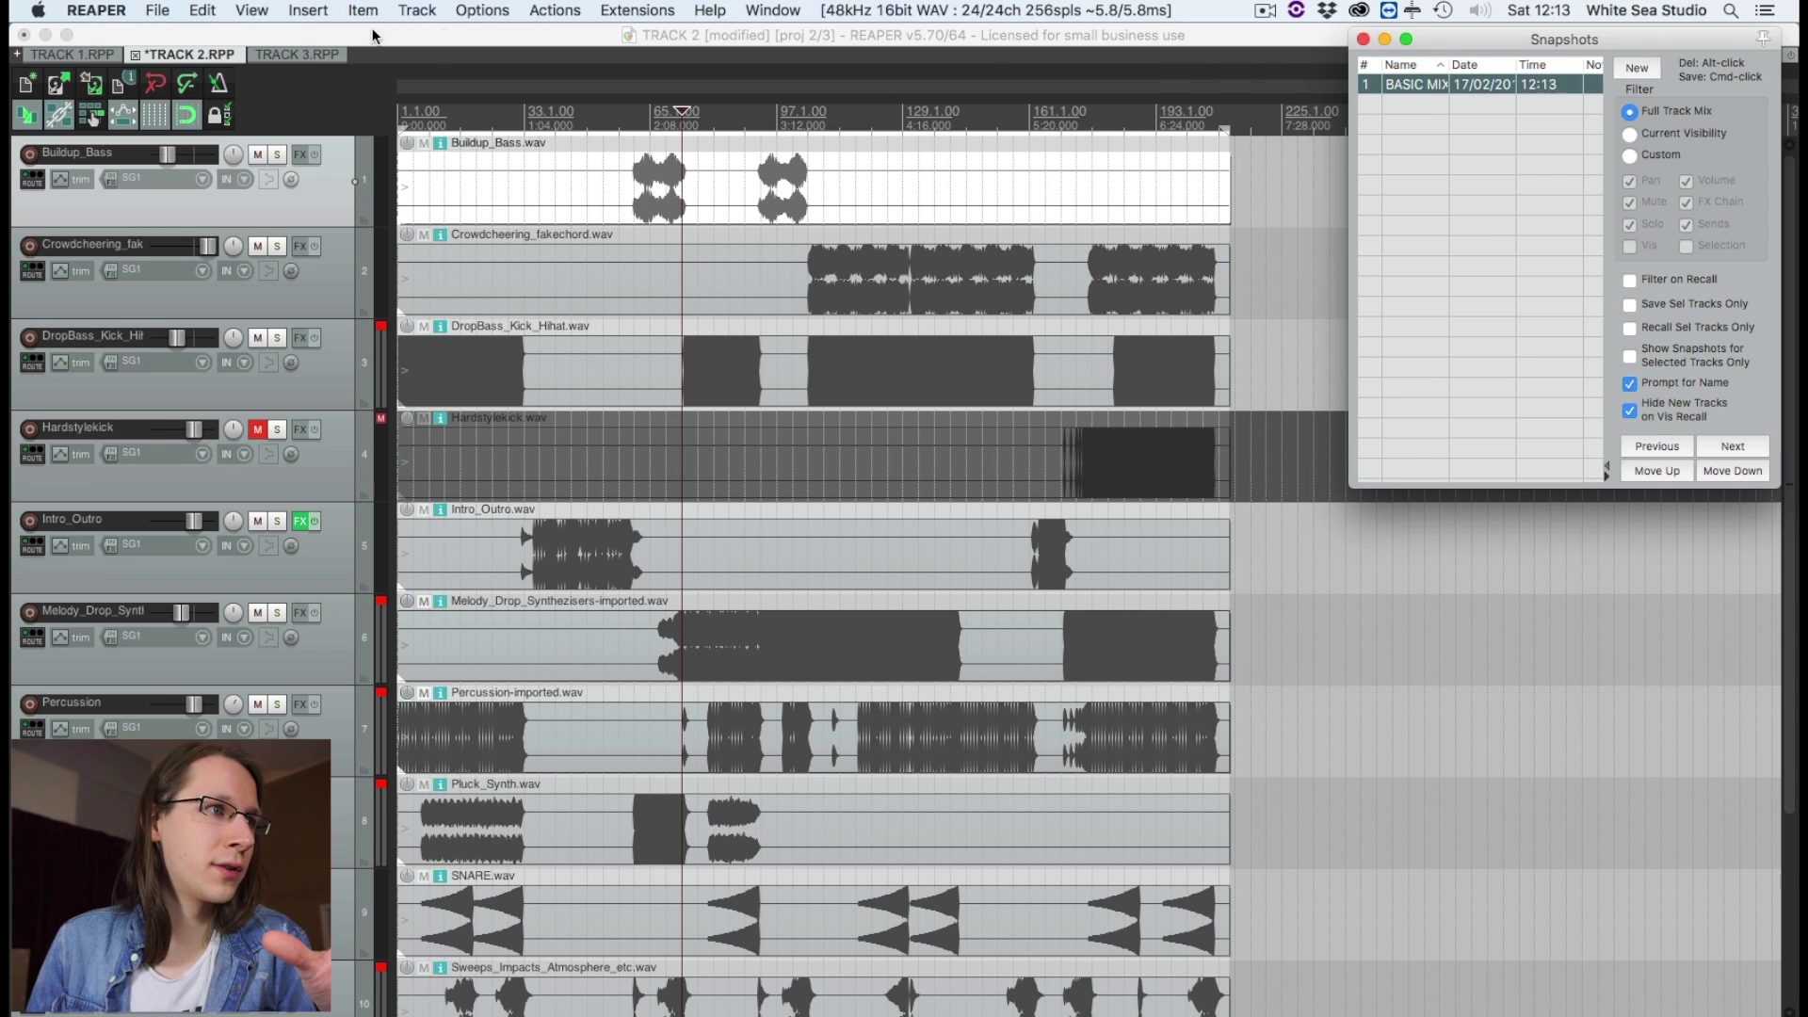
- Switch to the TRACK 3 project tab
click(300, 54)
click(202, 57)
click(313, 56)
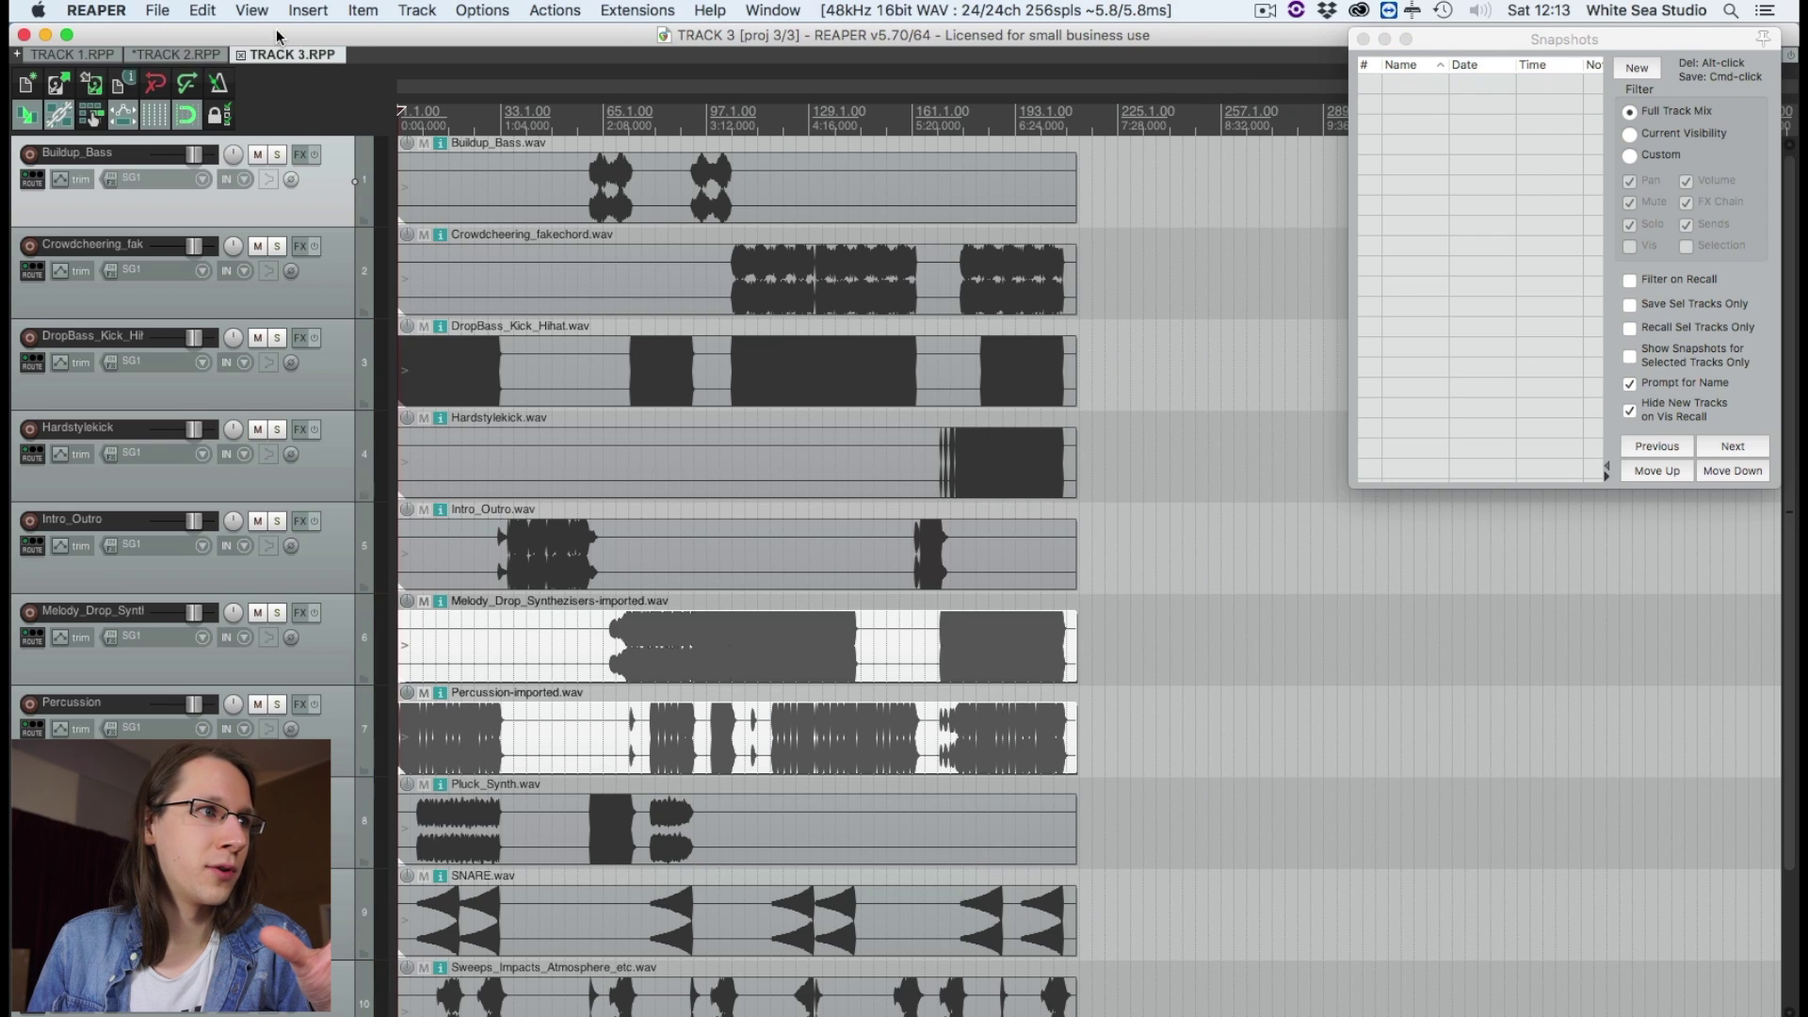
- Copy the BASIC MIX snapshot from TRACK 2 and bring up TRACK 3's snapshot menu
click(202, 55)
right_click(1425, 85)
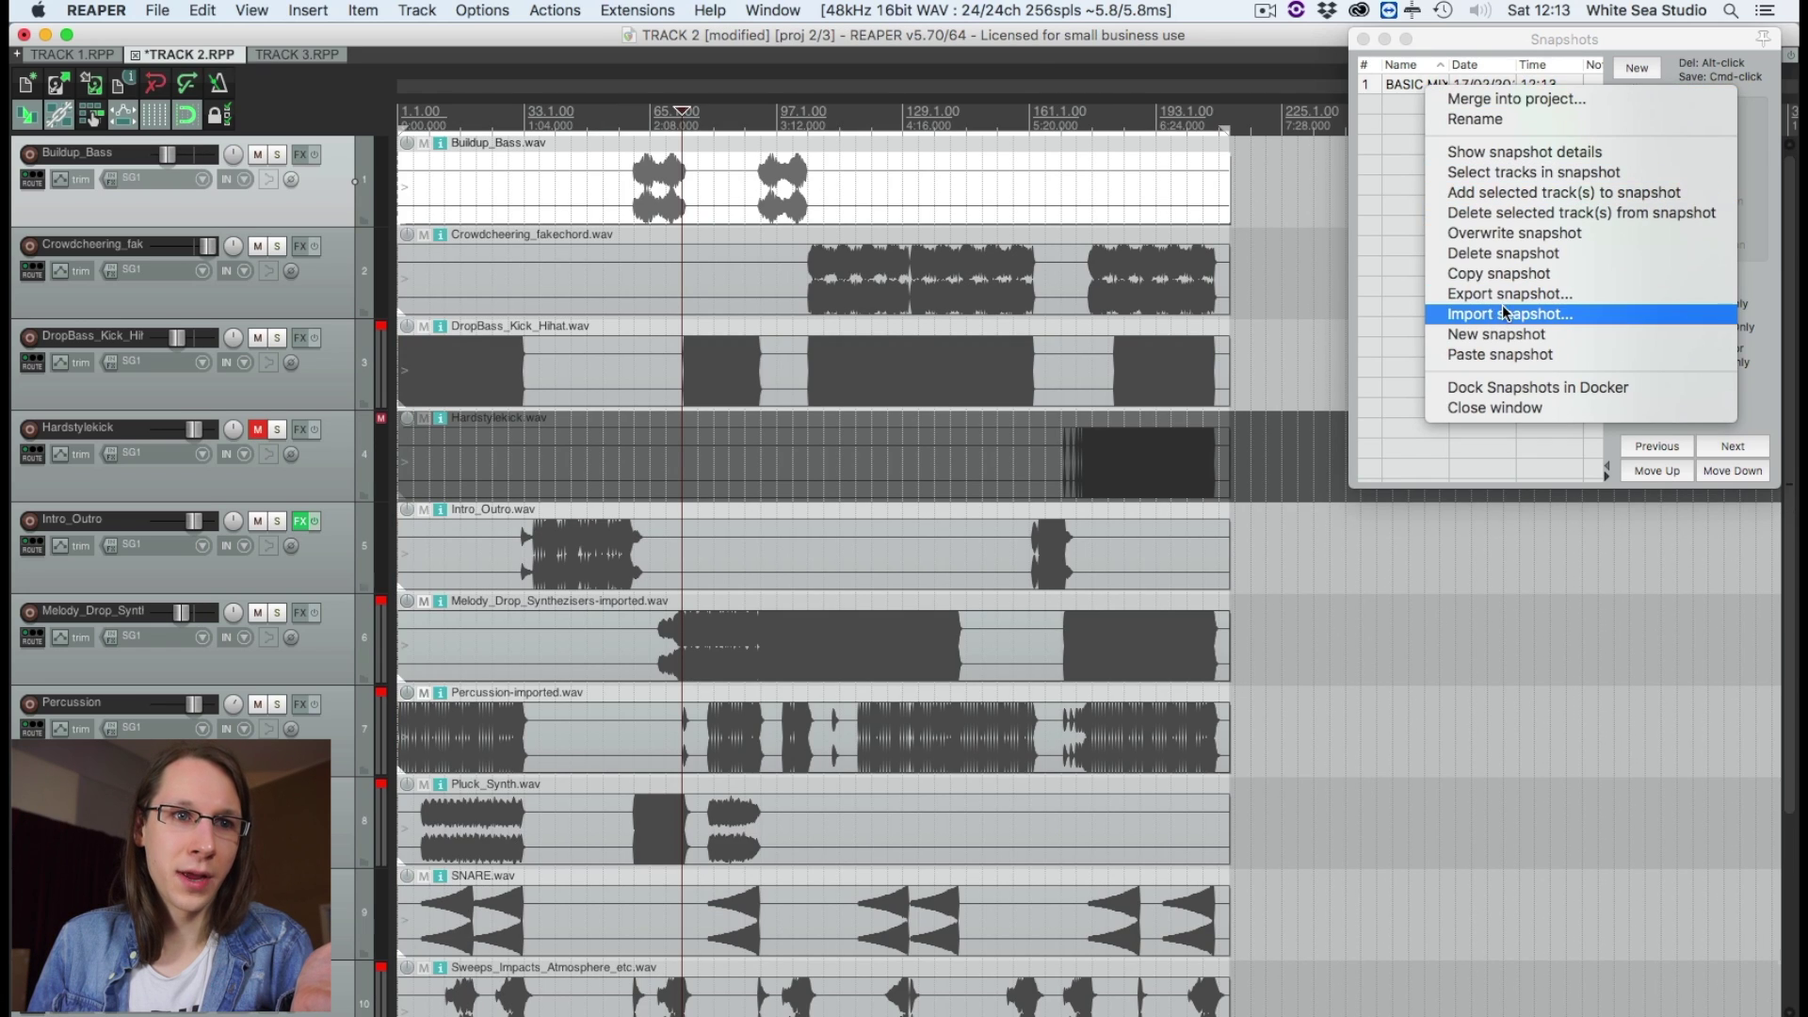
click(1481, 280)
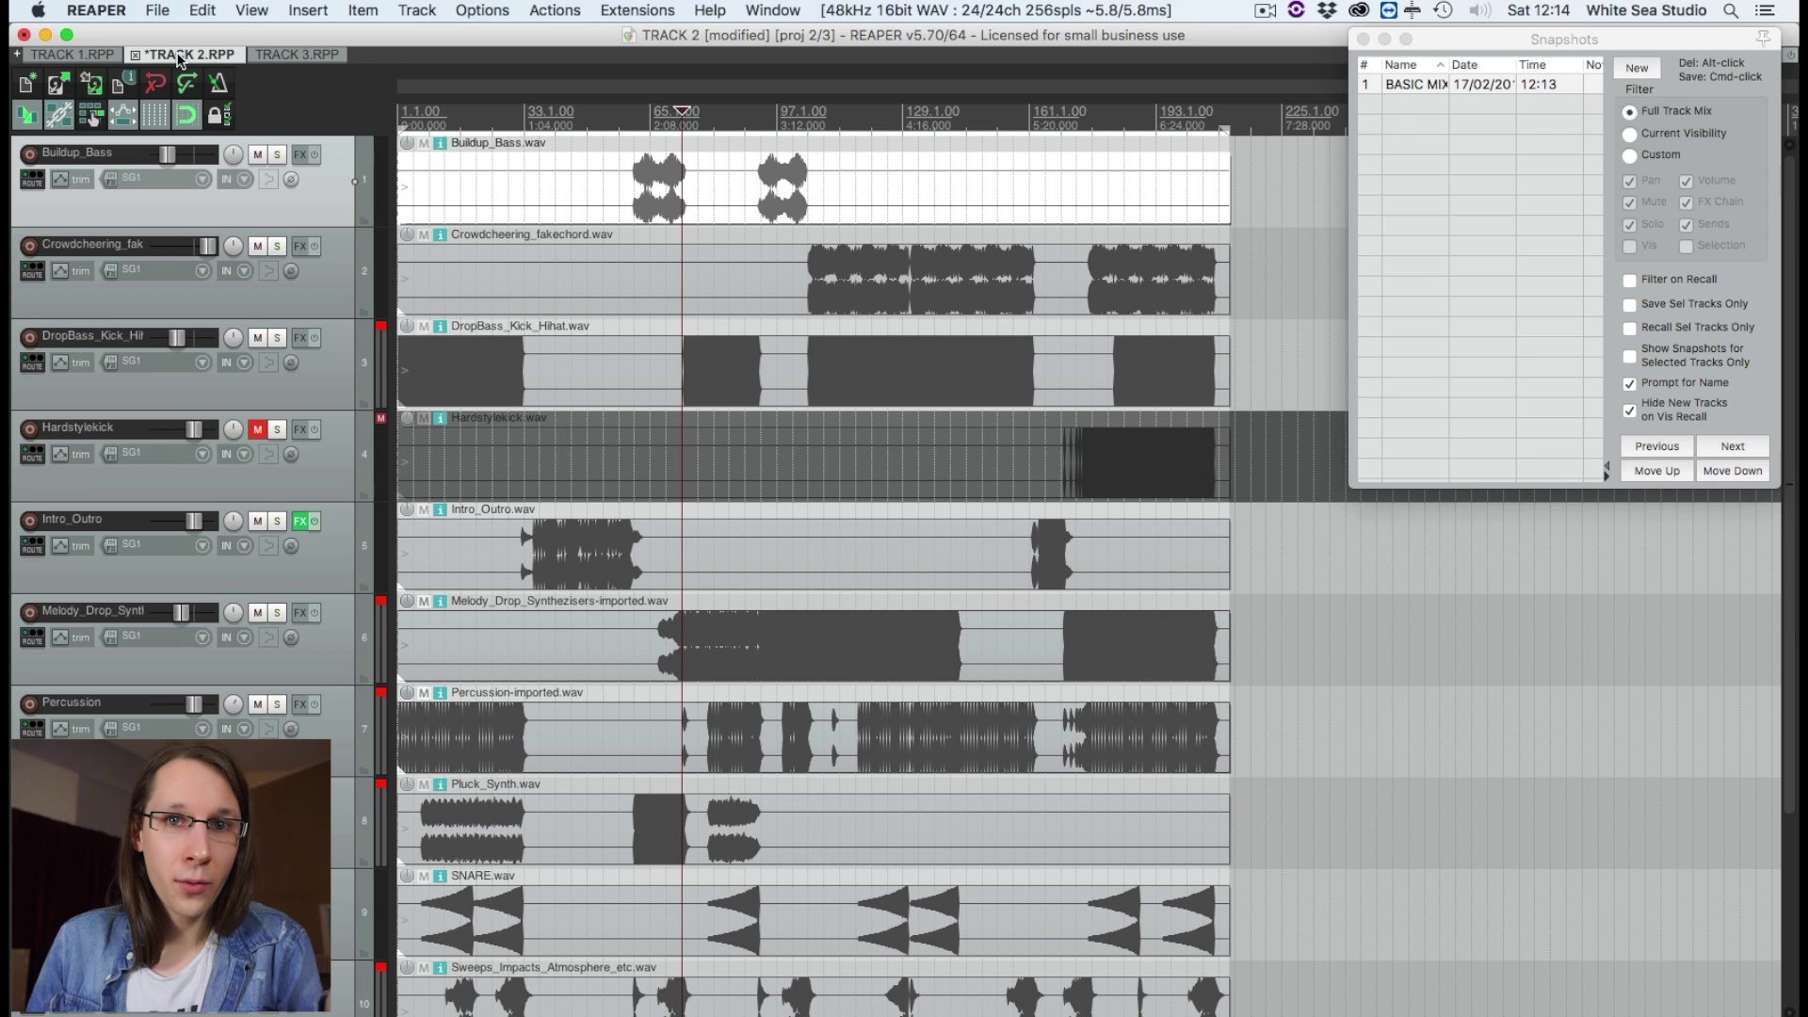
click(299, 55)
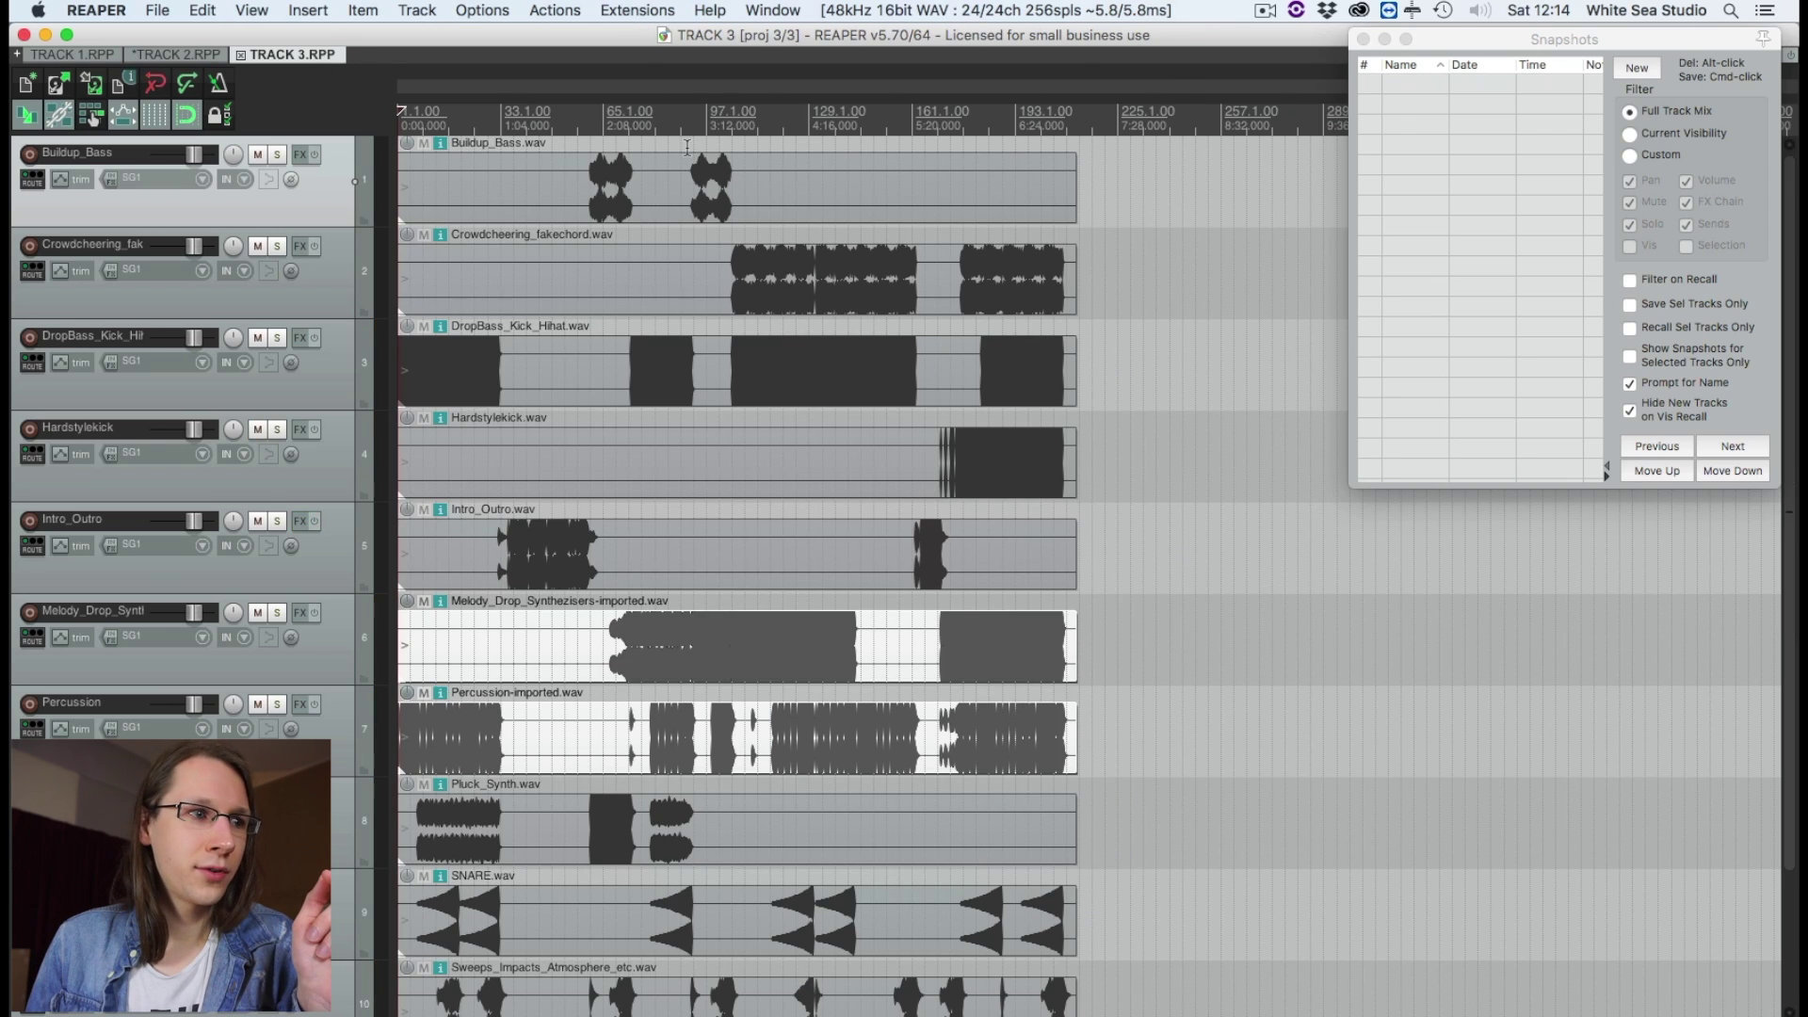
right_click(1461, 157)
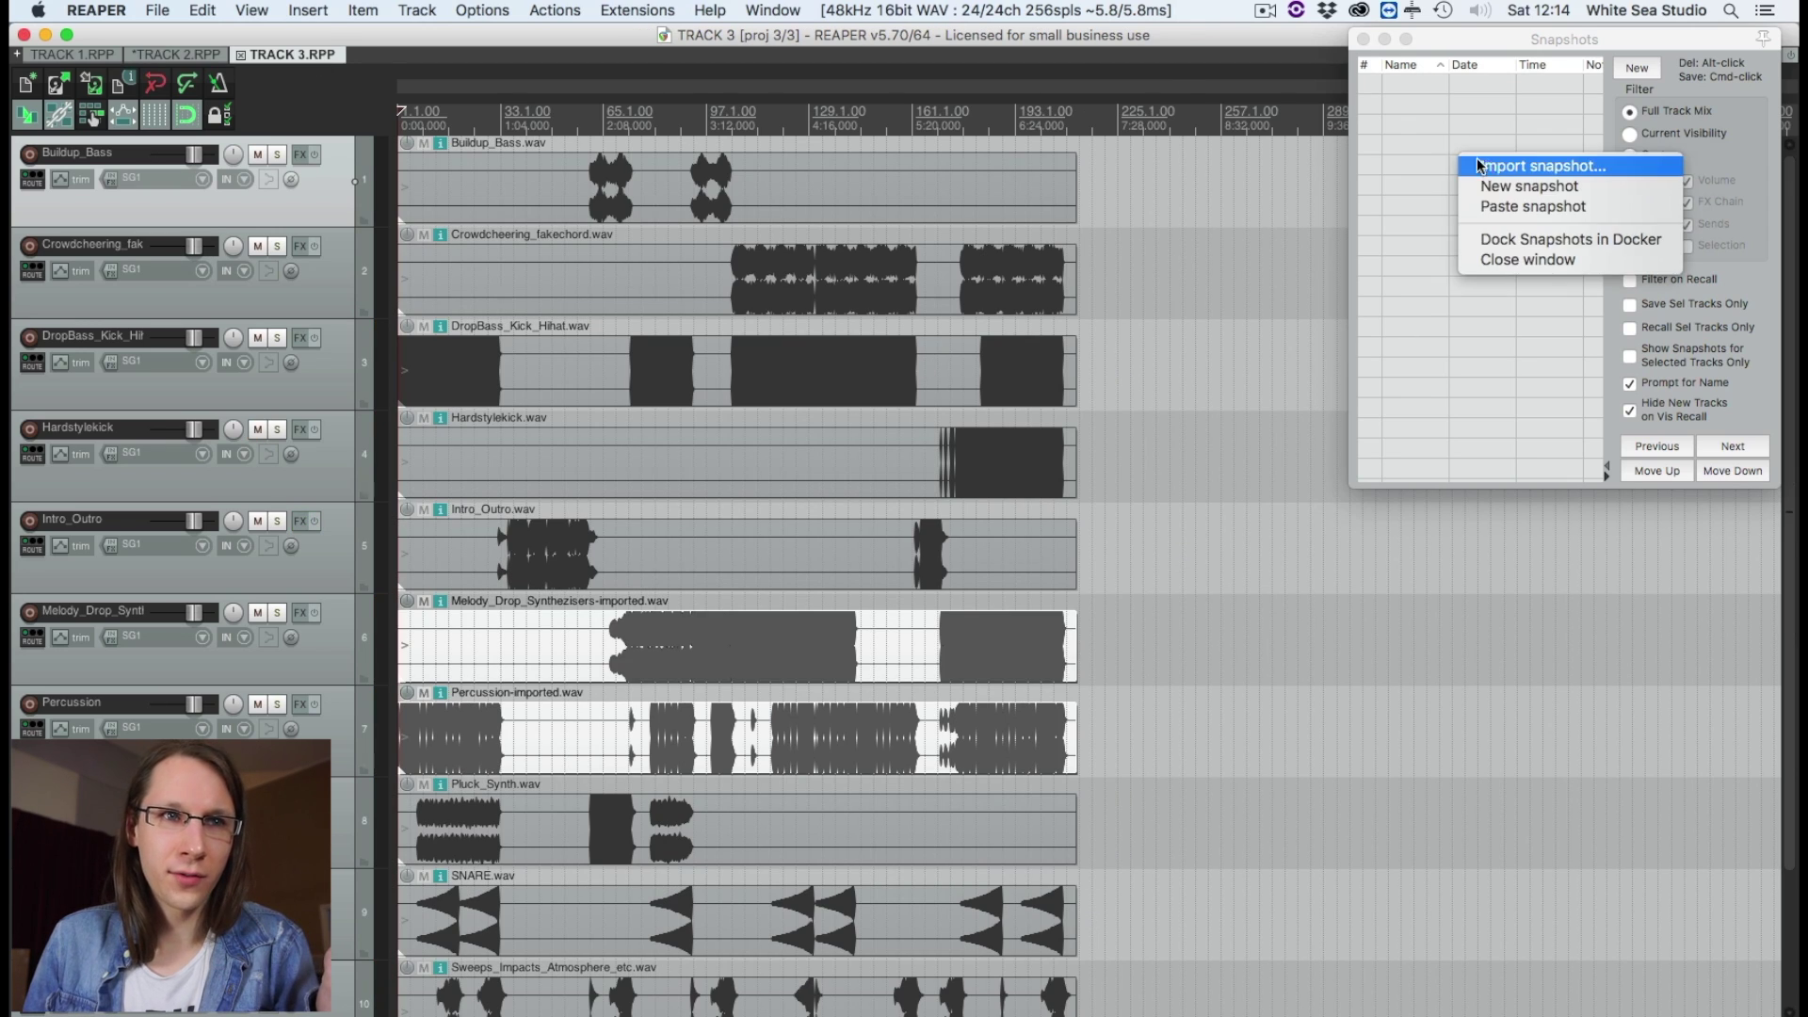
- Paste the snapshot into TRACK 3 and widen the Source track column to show full names
click(1492, 211)
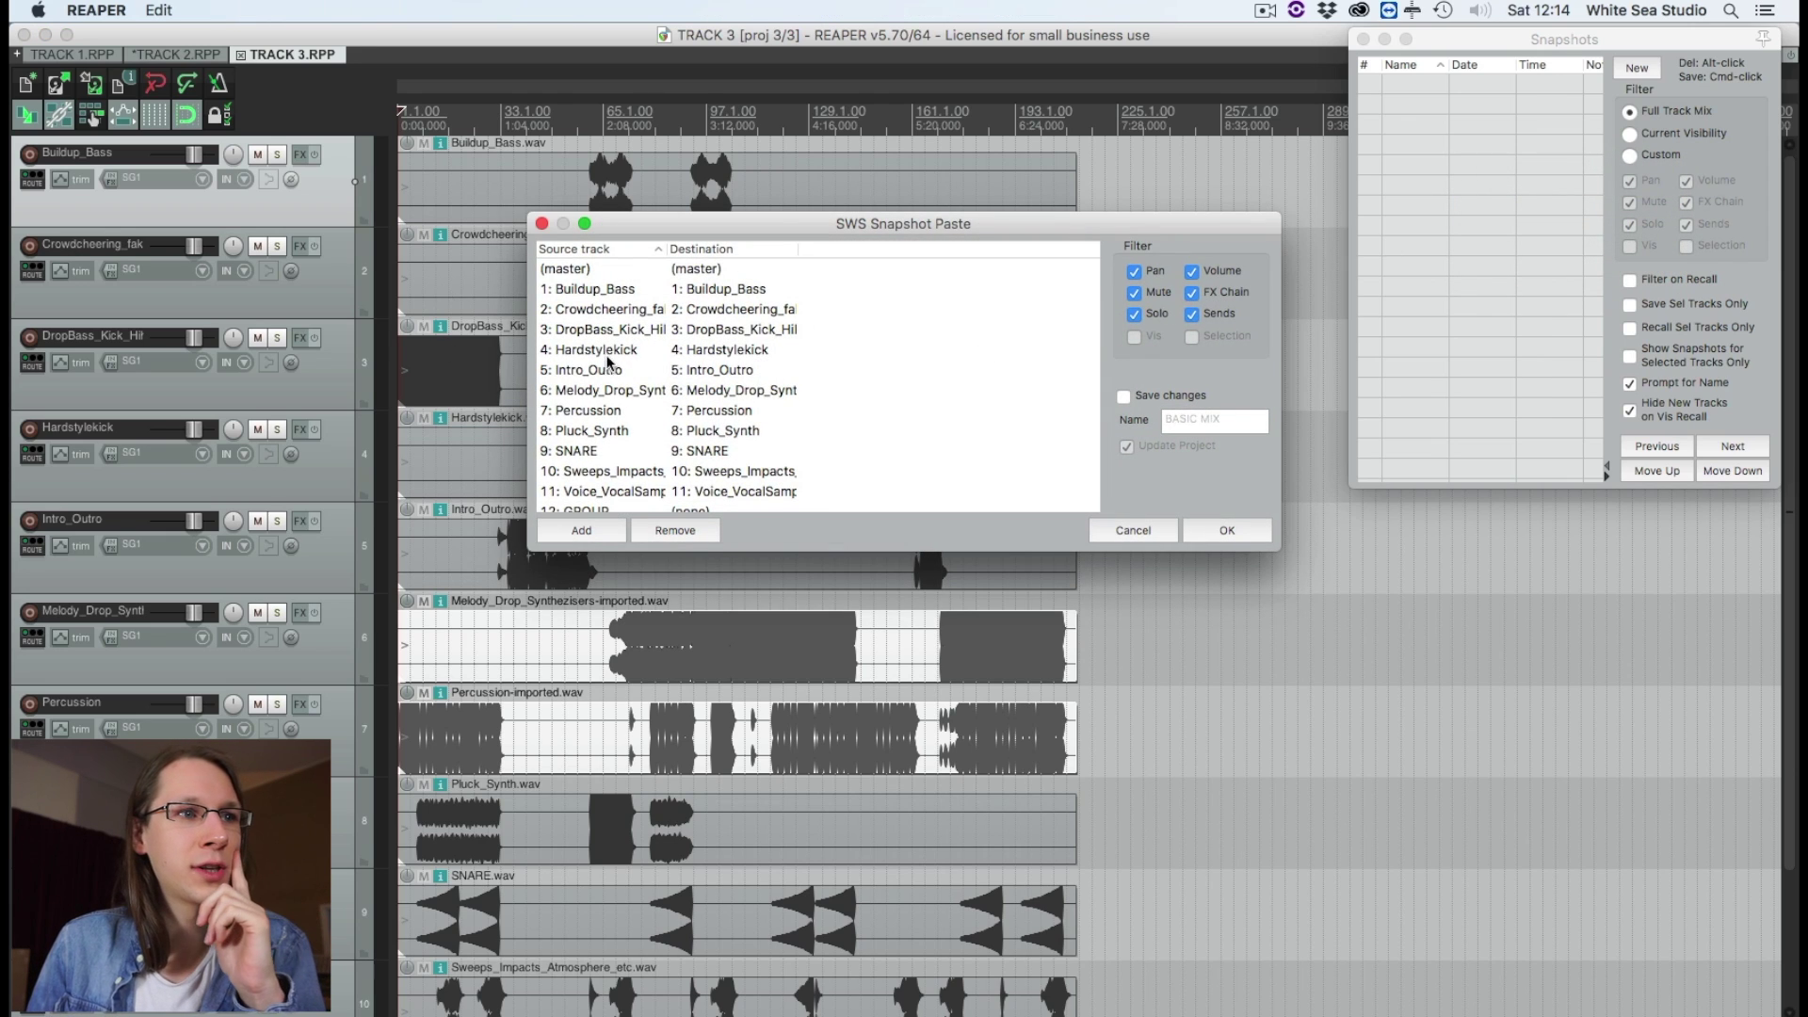
scroll(607, 365, up, 1)
scroll(607, 362, down, 1)
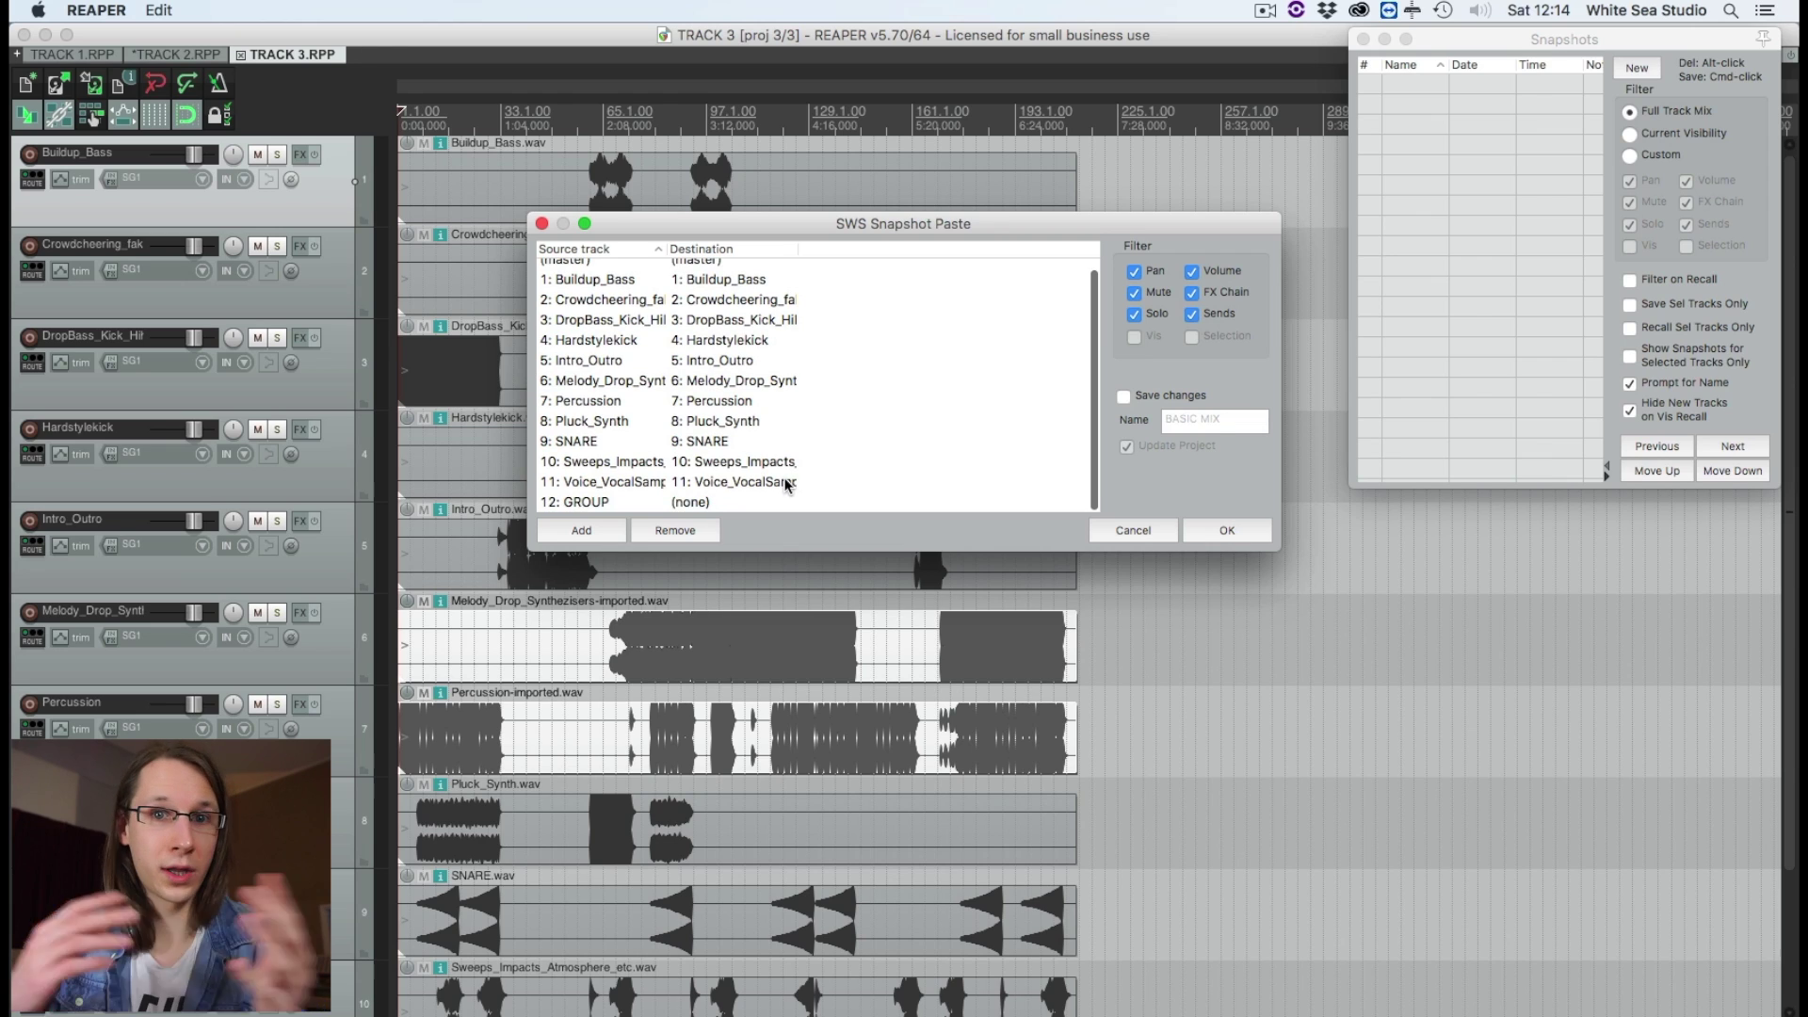
scroll(787, 480, up, 1)
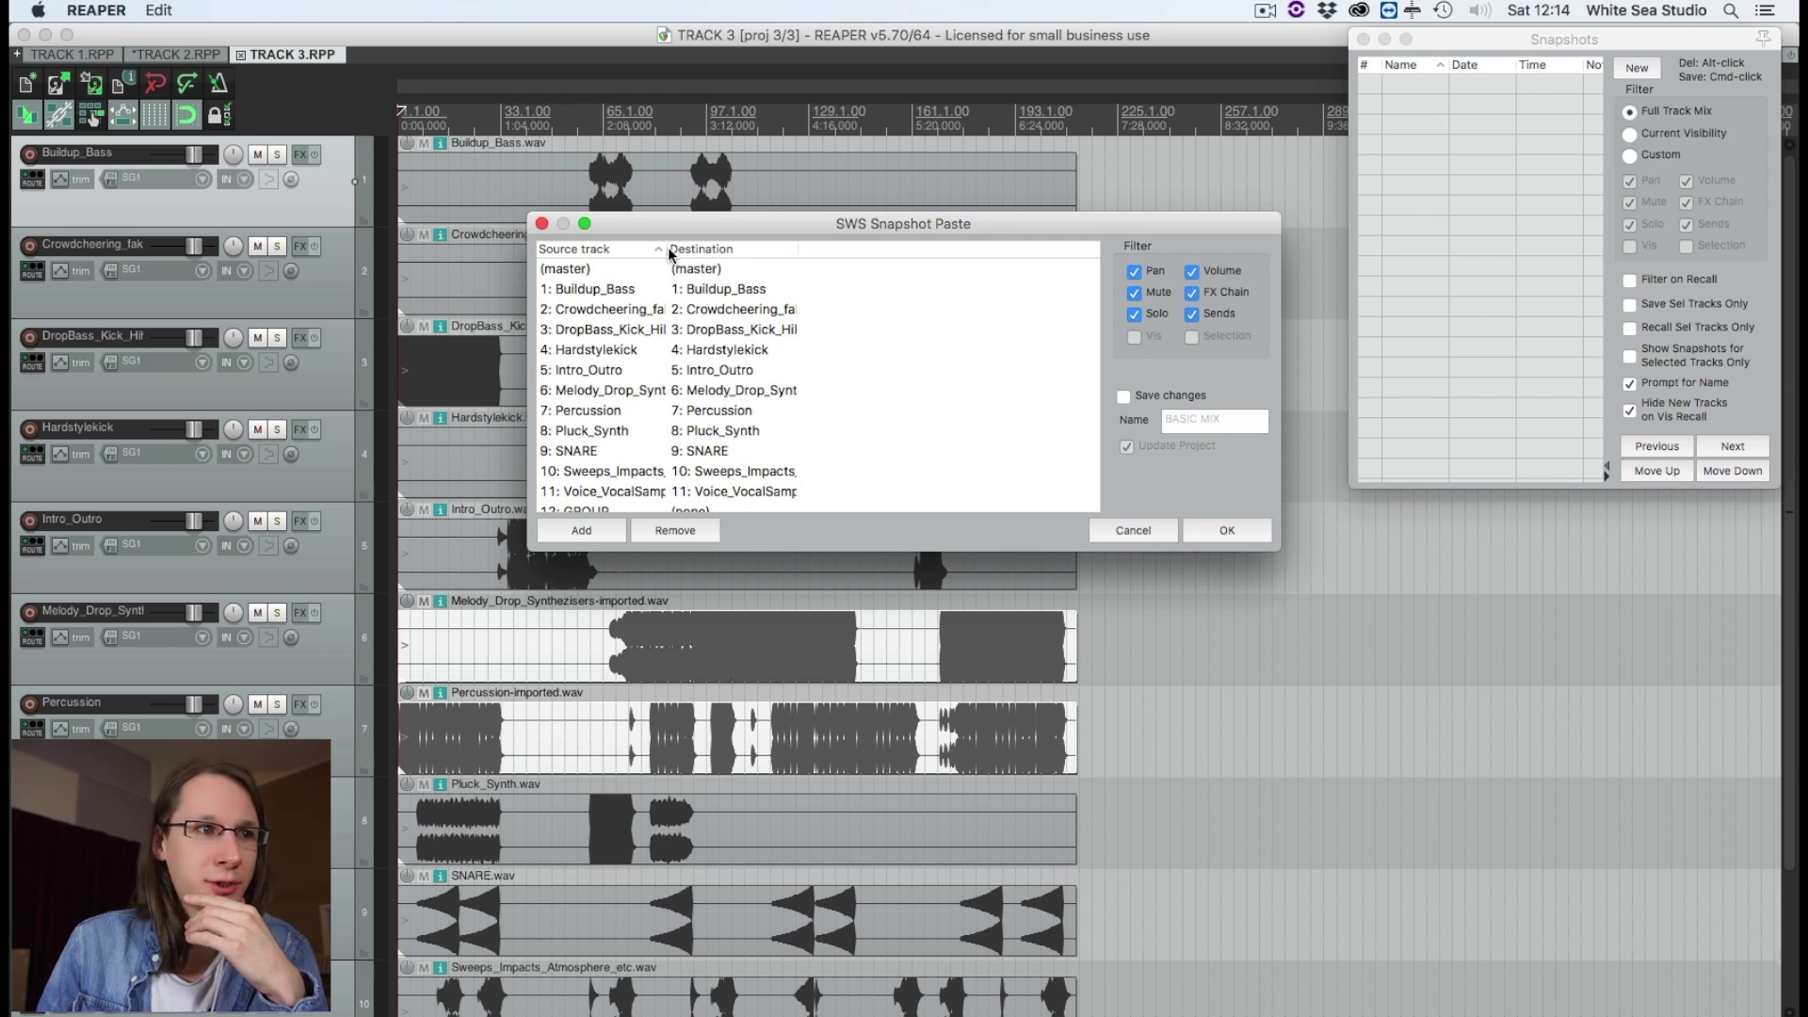
drag(668, 250, 763, 251)
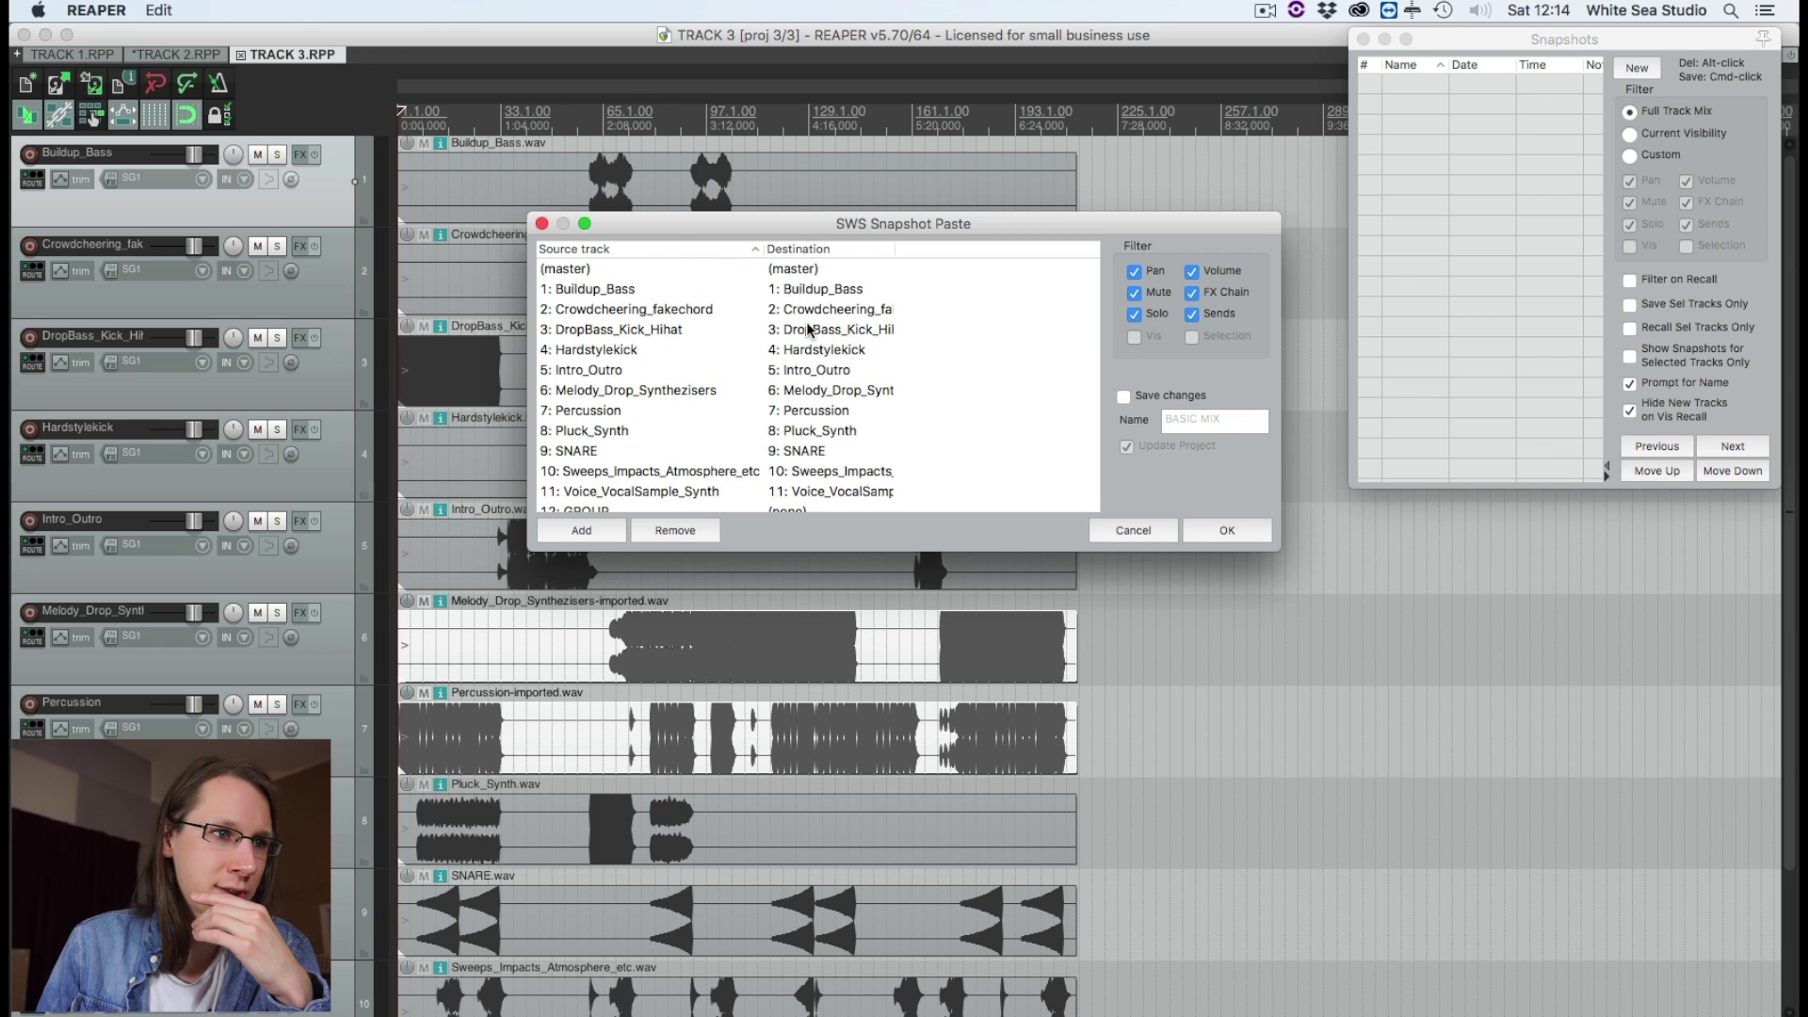
scroll(847, 405, down, 1)
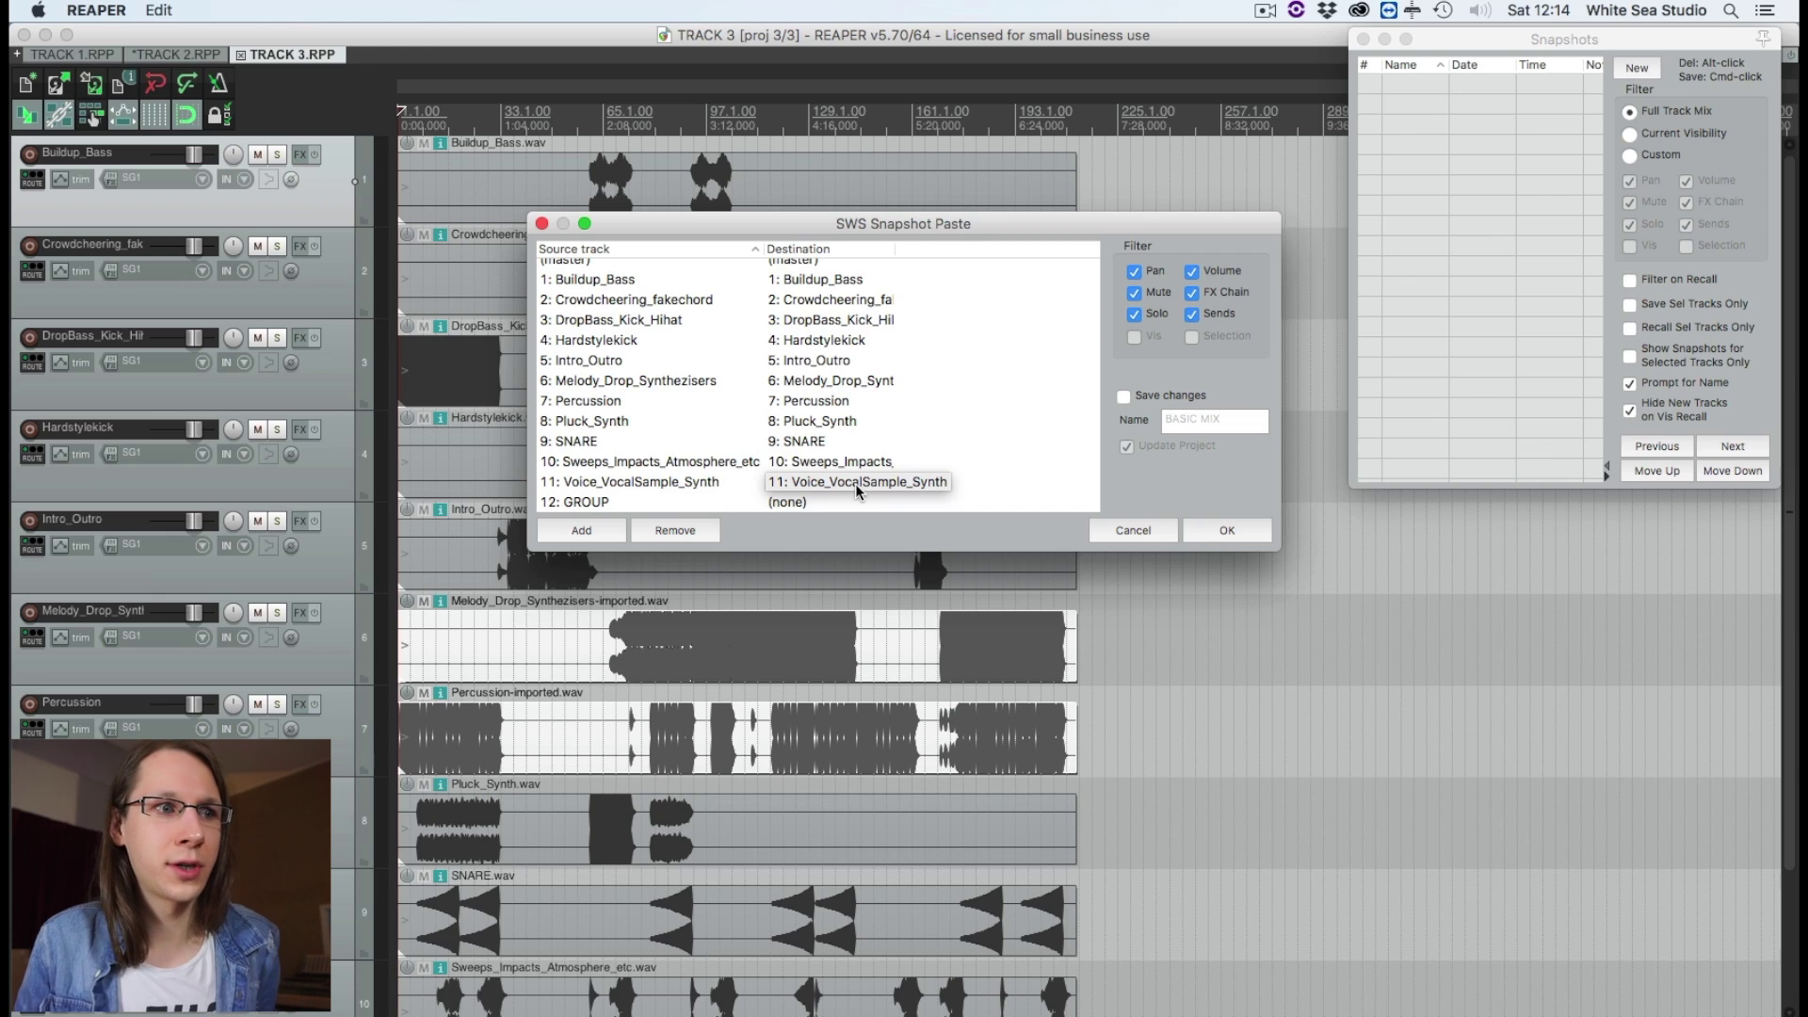
scroll(848, 298, up, 1)
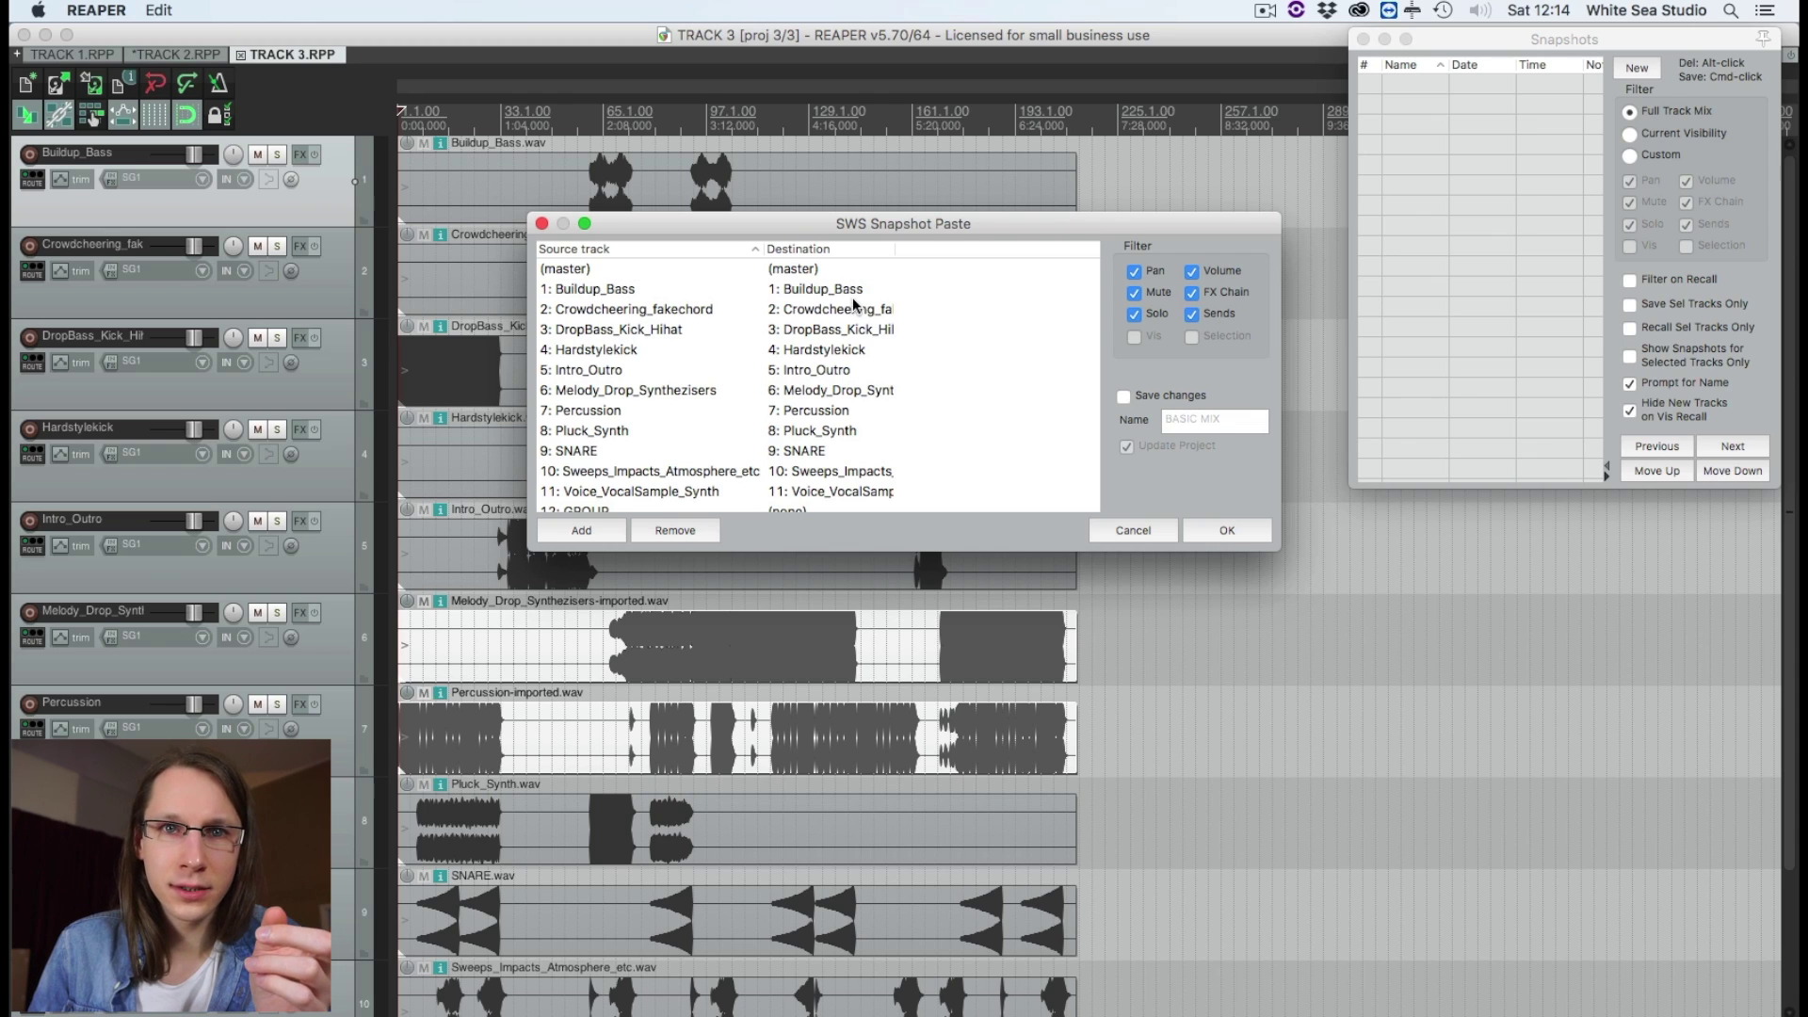
- Review Buildup_Bass's destination track choices, leaving the mapping unchanged
click(827, 290)
right_click(827, 290)
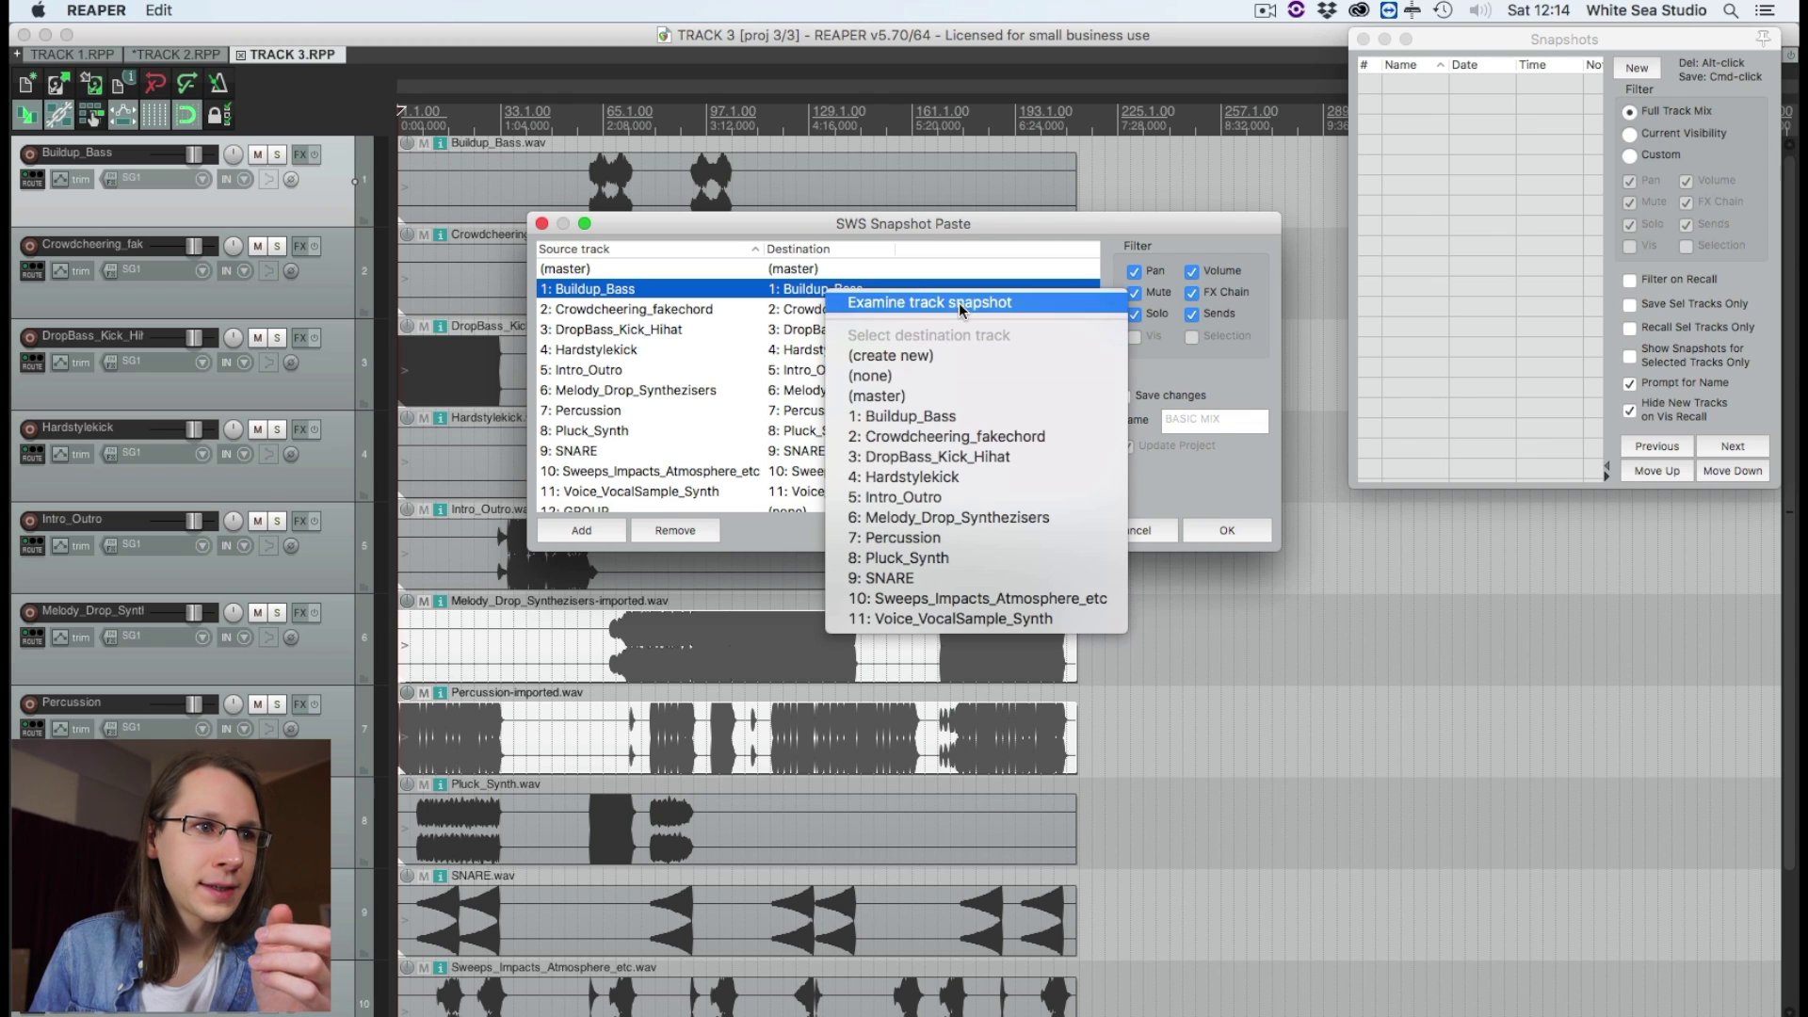
click(1104, 635)
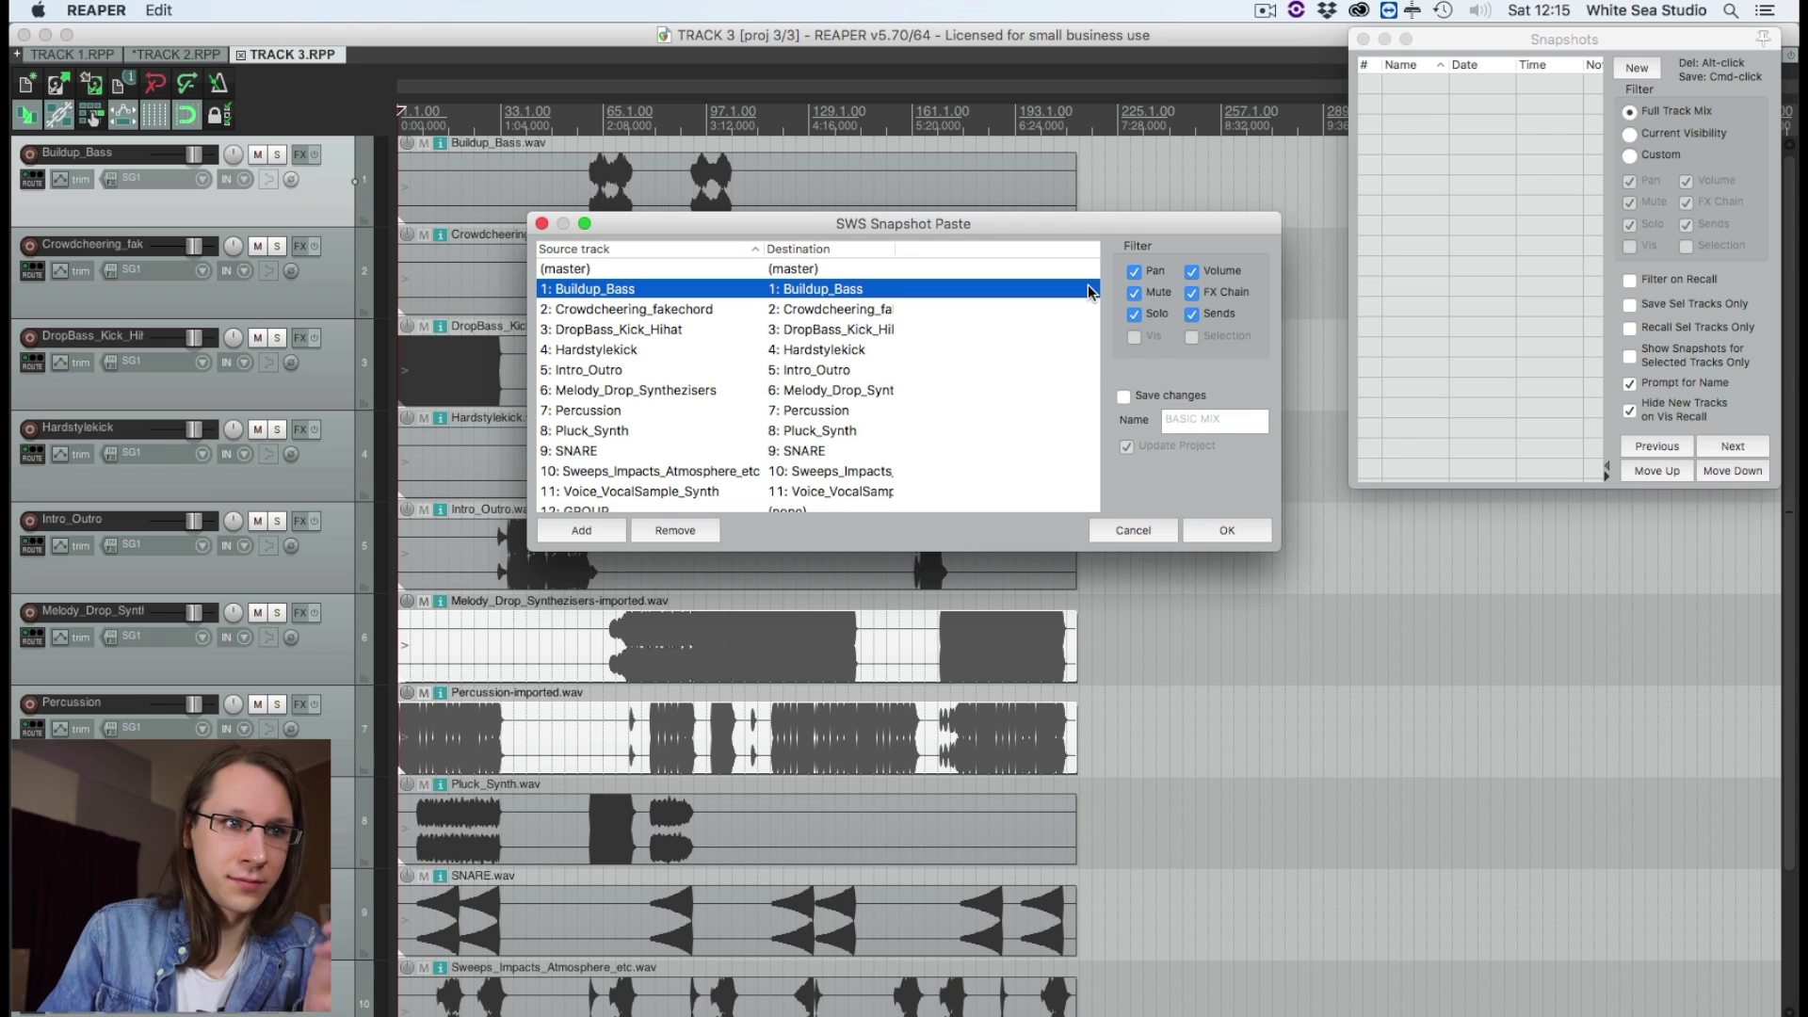
- Confirm the snapshot paste and verify Pro-Q 2 now sits on TRACK 3's Intro_Outro
click(1227, 530)
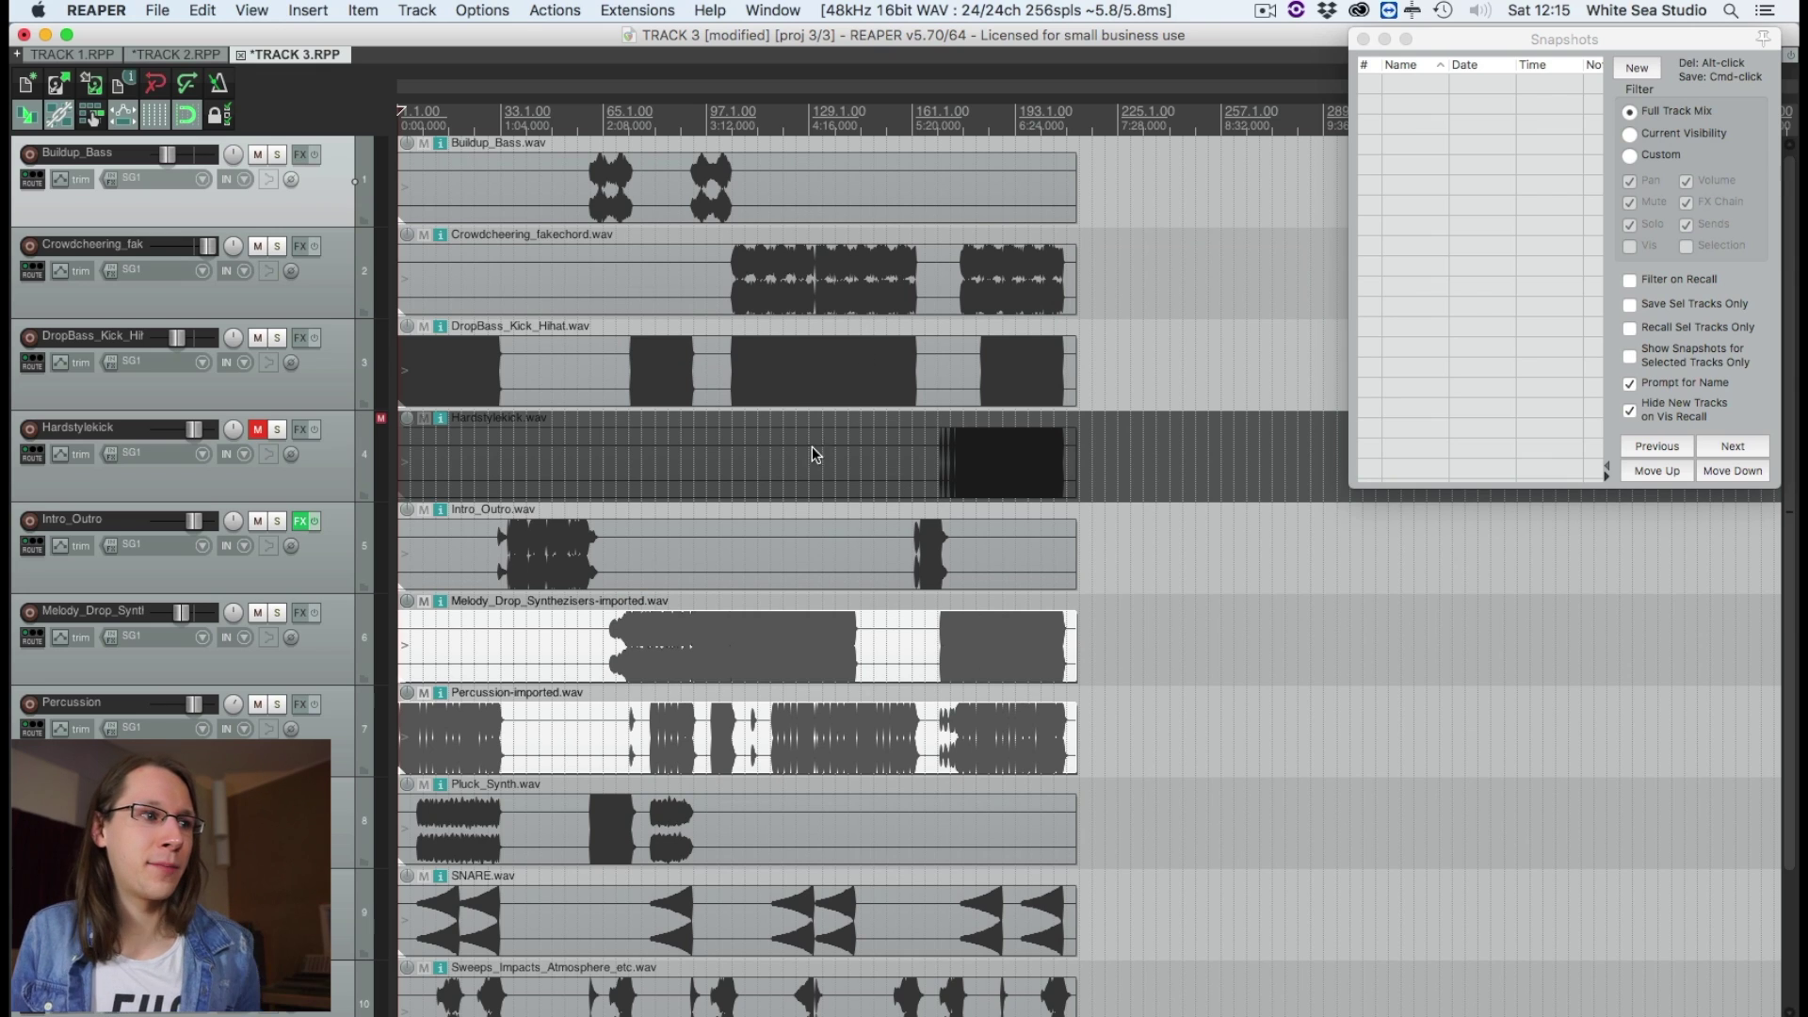
click(325, 526)
click(300, 521)
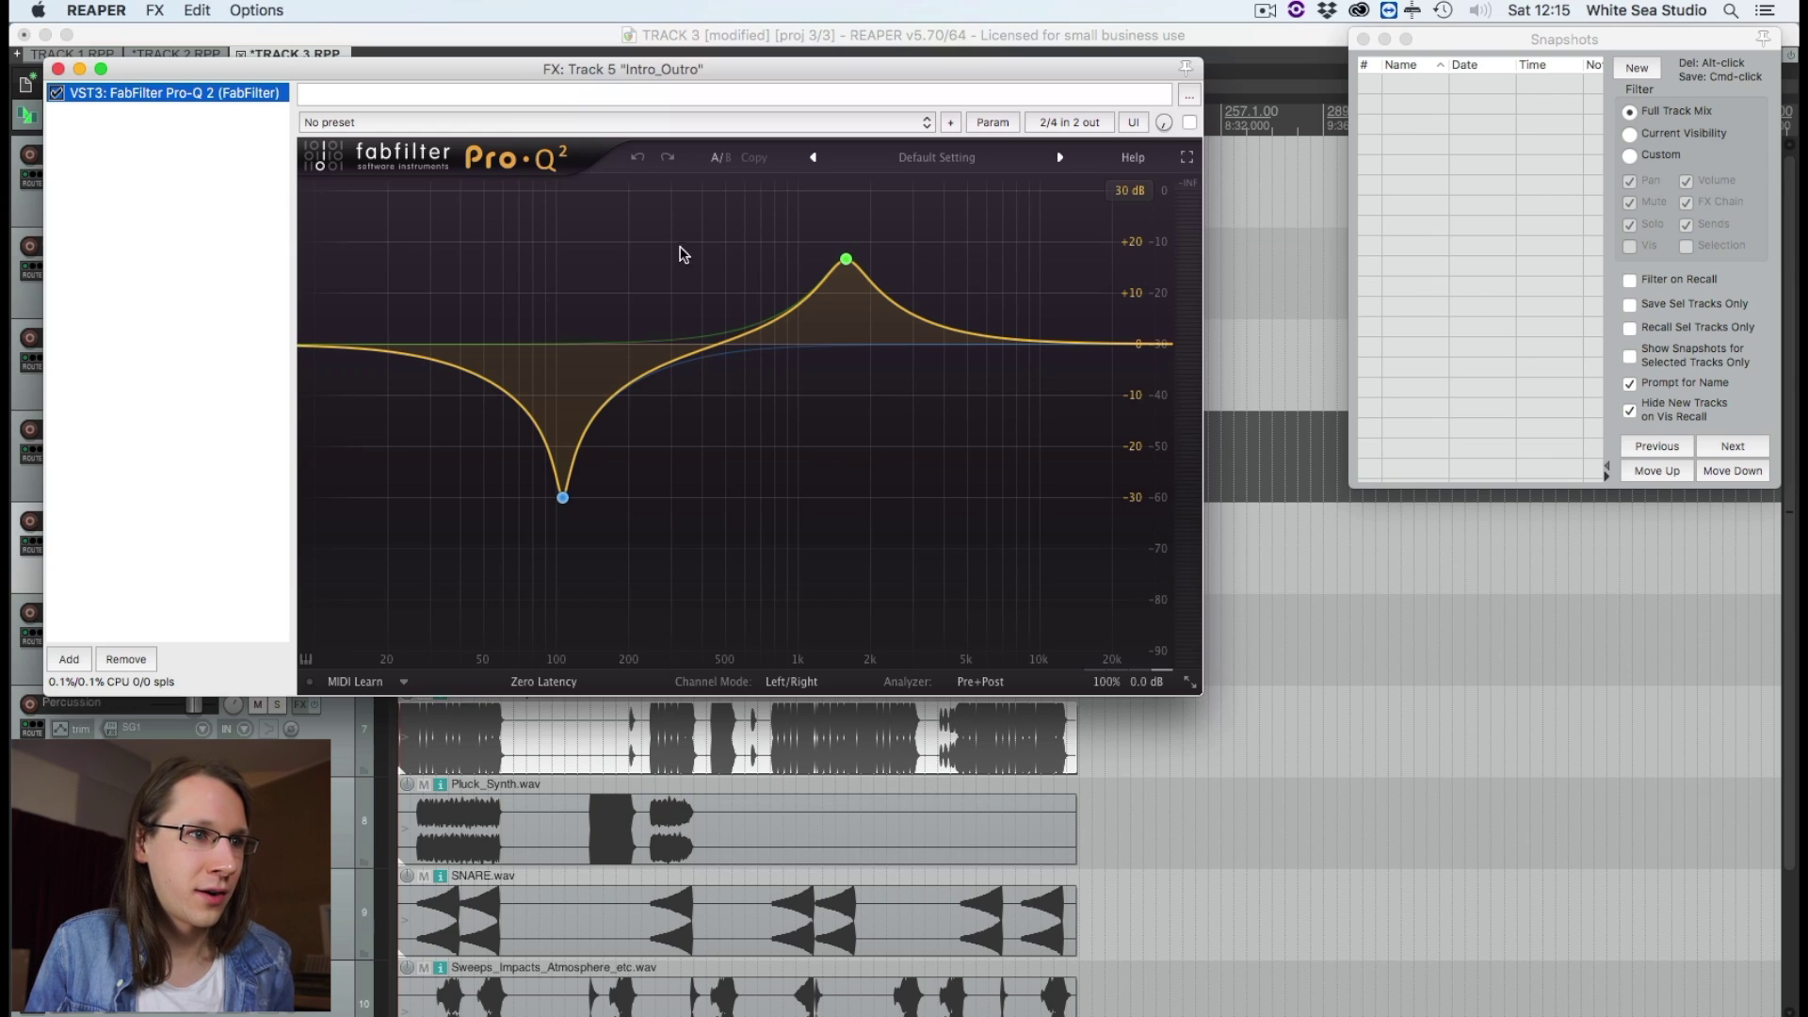
click(39, 63)
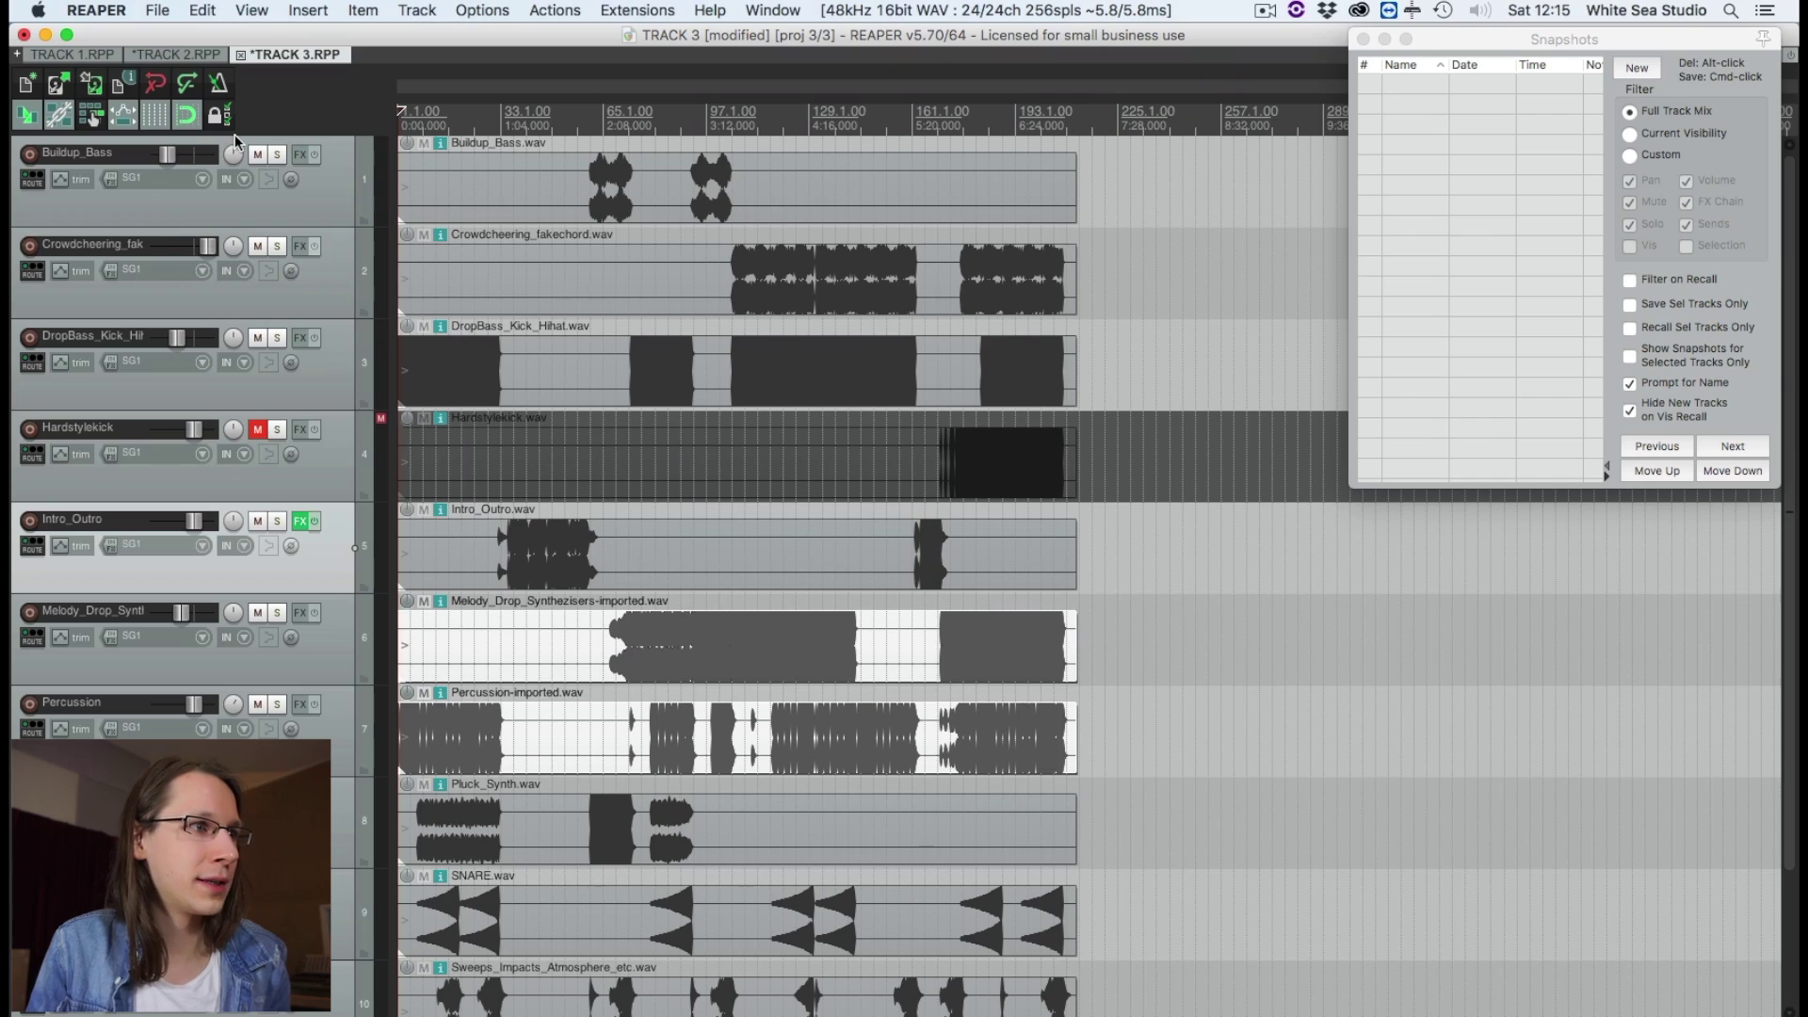